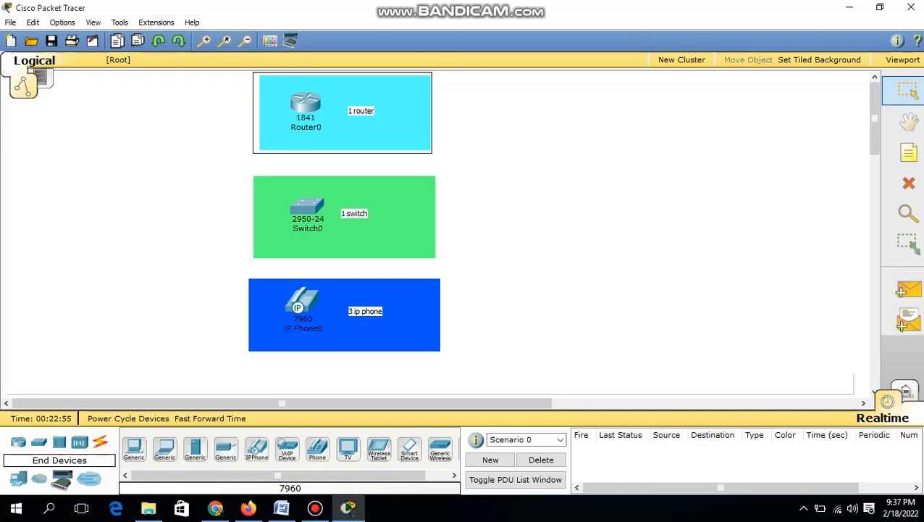
Place a 2811 router near the upper centre of the workspace and a 2950-24 switch below it.
{"action": "left_click", "coordinate": [100, 441]}
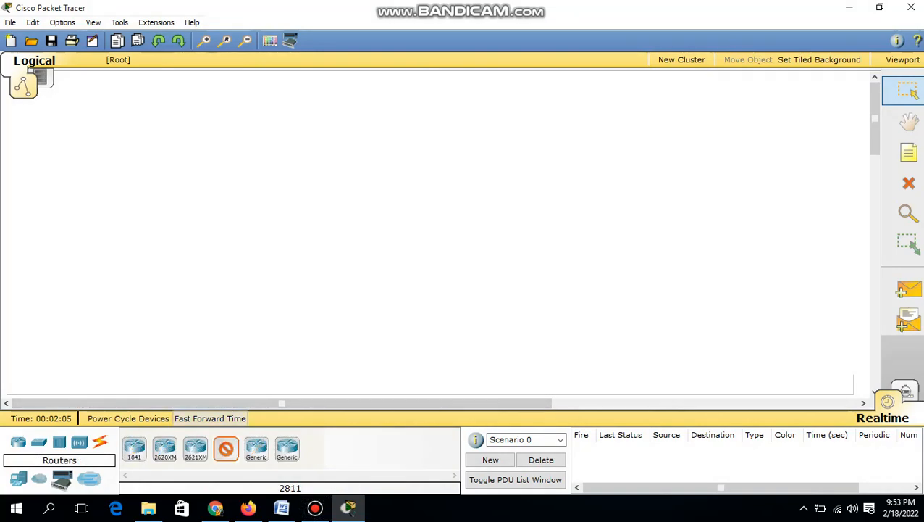
{"action": "left_click", "coordinate": [440, 104]}
{"action": "left_click", "coordinate": [39, 442]}
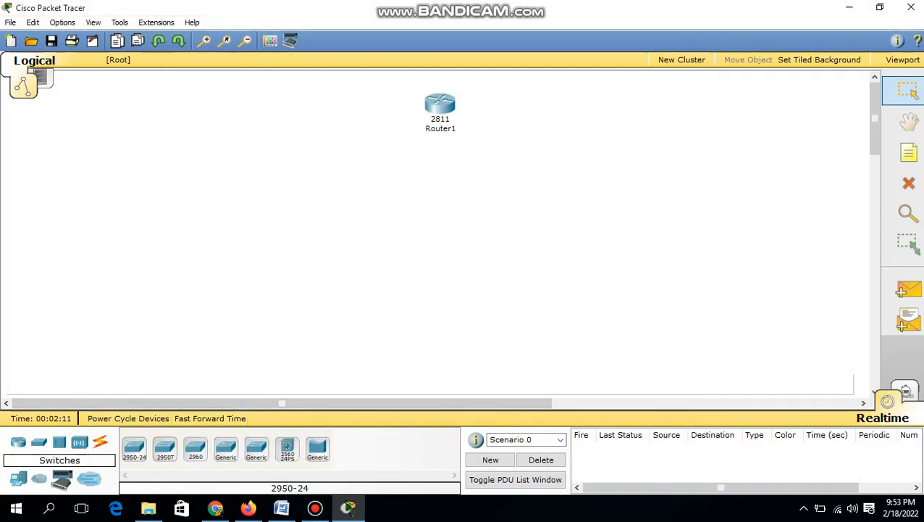
{"action": "left_click", "coordinate": [134, 447]}
{"action": "left_click", "coordinate": [441, 204]}
Add three 7960 IP phones in a row below the switch.
{"action": "left_click", "coordinate": [18, 442]}
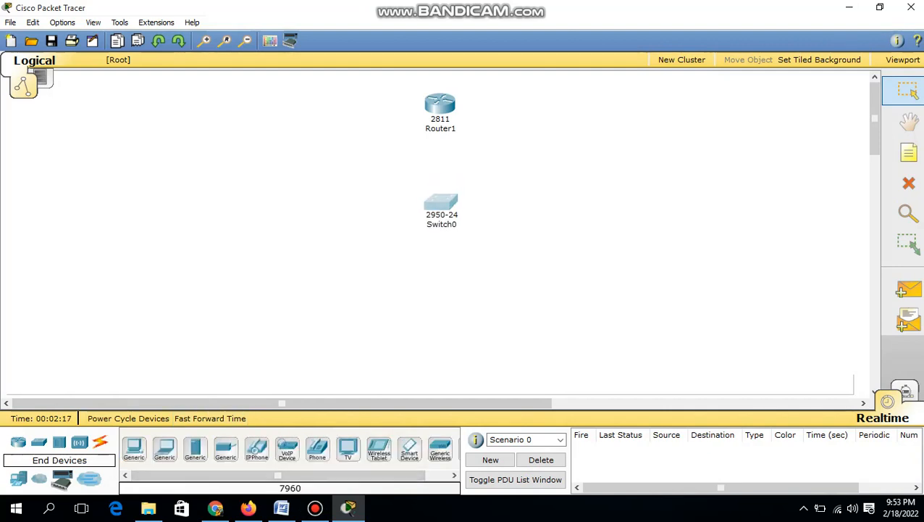
{"action": "left_click", "coordinate": [256, 449]}
{"action": "left_click", "coordinate": [239, 287]}
{"action": "left_click", "coordinate": [257, 449]}
{"action": "left_click", "coordinate": [424, 317]}
{"action": "left_click", "coordinate": [256, 448]}
{"action": "left_click", "coordinate": [630, 299]}
Connect the router's FastEthernet0/0 to the switch's FastEthernet0/1 with a copper straight-through cable.
{"action": "left_click", "coordinate": [100, 442]}
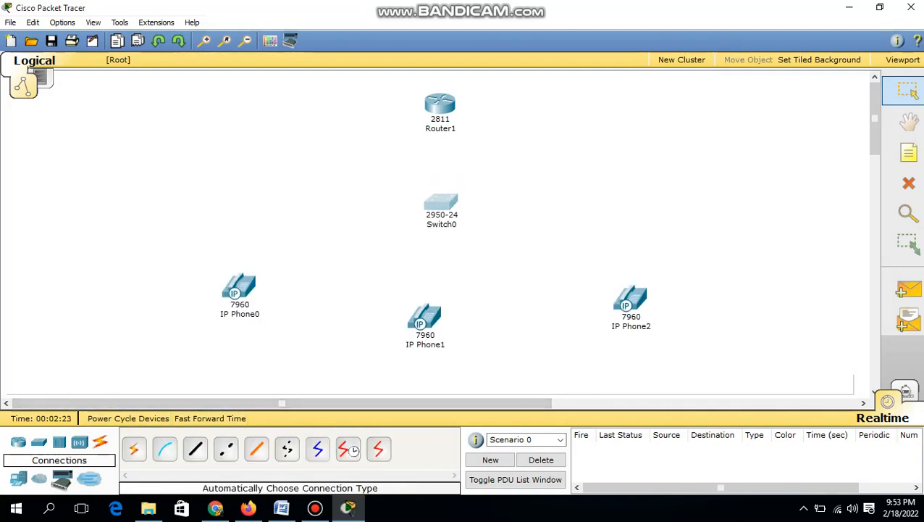
{"action": "left_click", "coordinate": [195, 449]}
{"action": "left_click", "coordinate": [439, 105]}
{"action": "left_click", "coordinate": [463, 125]}
{"action": "left_click", "coordinate": [441, 204]}
{"action": "left_click", "coordinate": [467, 167]}
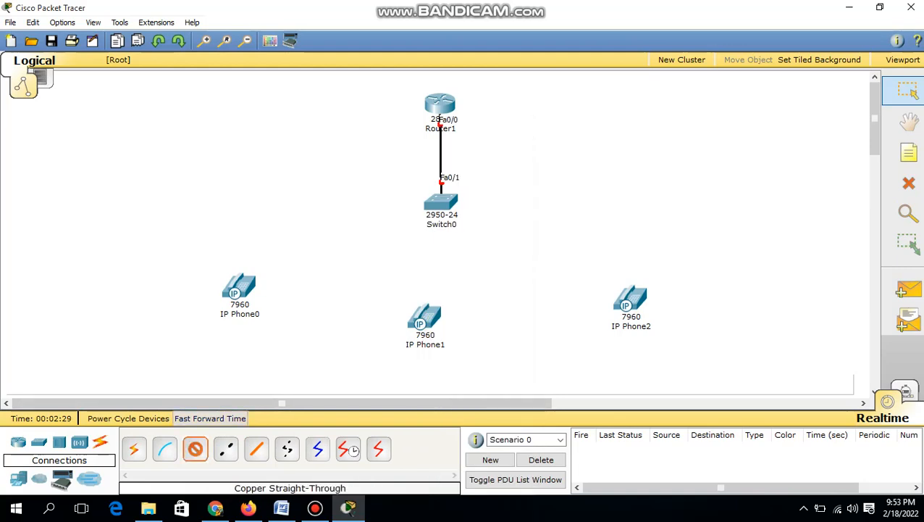
Cable the switch's FastEthernet0/2 to IP Phone0 and its FastEthernet0/3 to IP Phone1 with copper straight-through connections.
{"action": "left_click", "coordinate": [441, 203]}
{"action": "left_click", "coordinate": [475, 182]}
{"action": "left_click", "coordinate": [239, 287]}
{"action": "left_click", "coordinate": [250, 279]}
{"action": "left_click", "coordinate": [435, 203]}
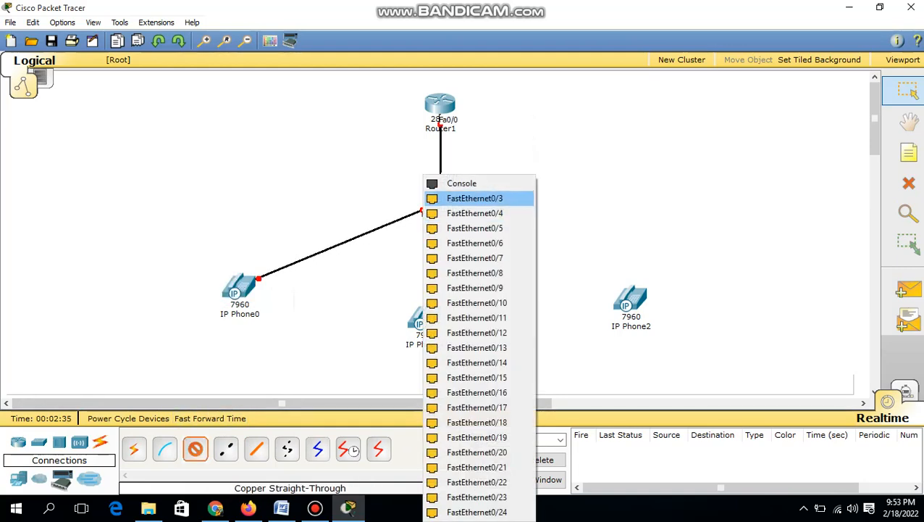
{"action": "left_click", "coordinate": [475, 198]}
{"action": "left_click", "coordinate": [420, 311]}
{"action": "left_click", "coordinate": [438, 309]}
Cable the switch's FastEthernet0/4 to IP Phone2's Switch port and move IP Phone1 directly below the switch.
{"action": "left_click", "coordinate": [435, 203]}
{"action": "left_click", "coordinate": [475, 213]}
{"action": "left_click", "coordinate": [615, 294]}
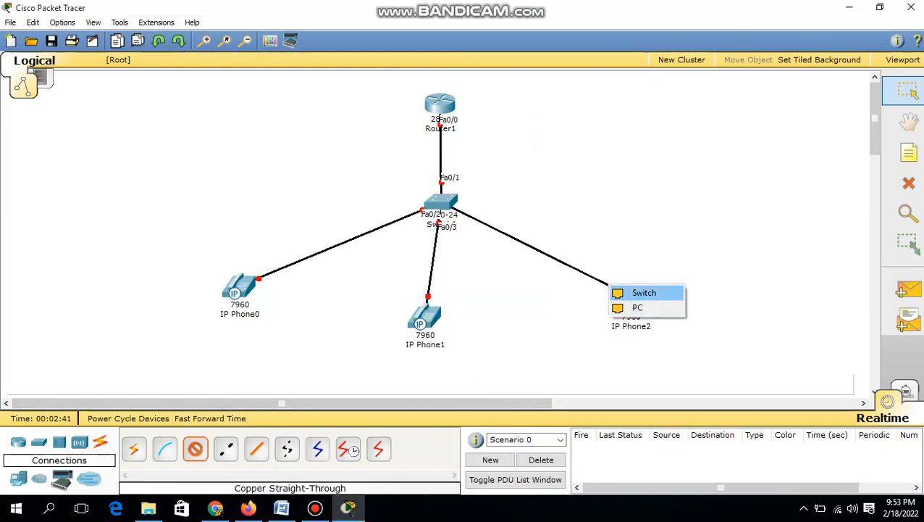
{"action": "left_click", "coordinate": [644, 293]}
{"action": "left_click_drag", "start_coordinate": [424, 316], "coordinate": [442, 319]}
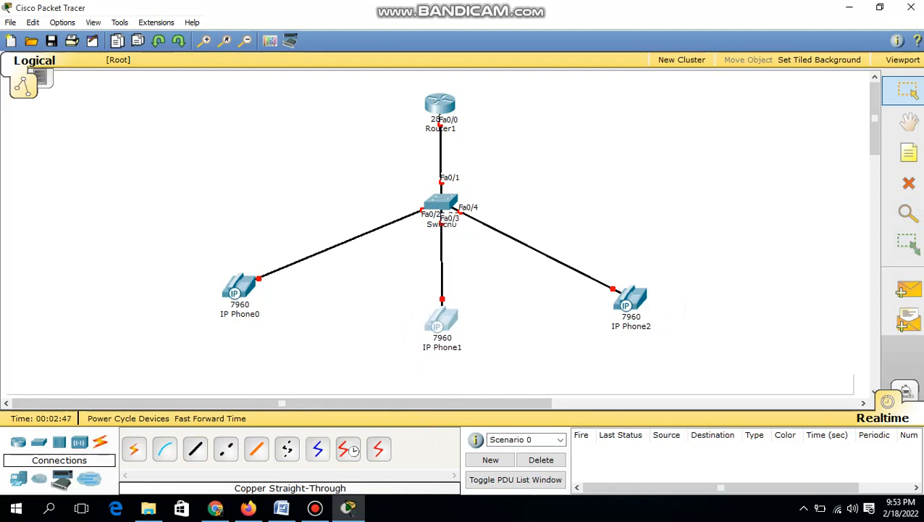
Plug an IP_PHONE_POWER_ADAPTER into each of the three IP phones.
{"action": "left_click", "coordinate": [239, 290]}
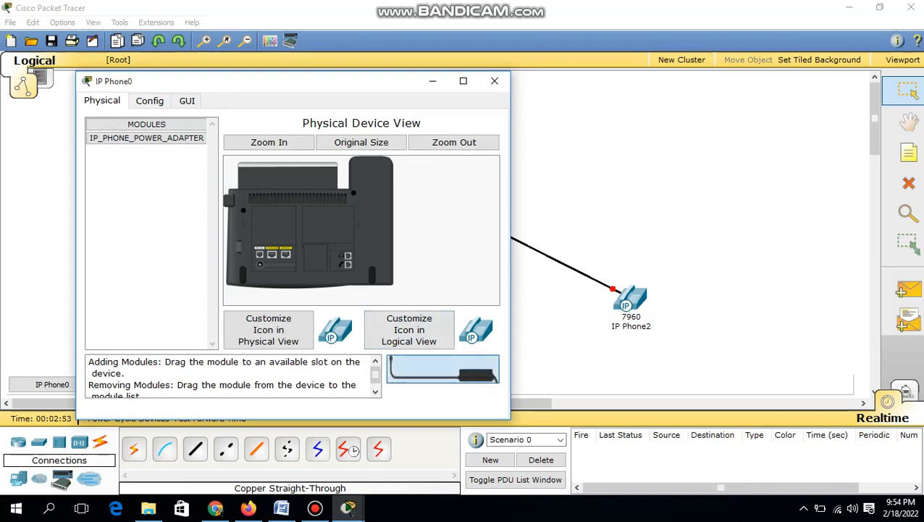
{"action": "left_click_drag", "start_coordinate": [442, 370], "coordinate": [261, 265]}
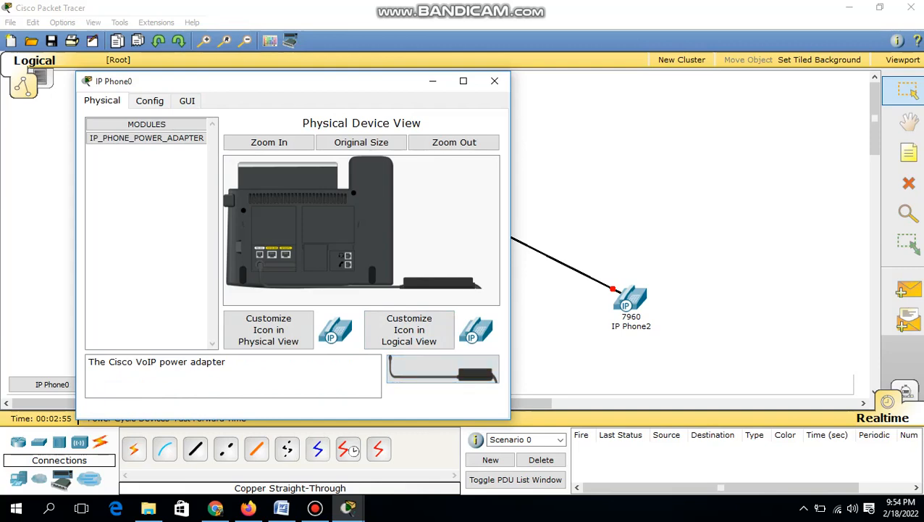
{"action": "left_click", "coordinate": [494, 81]}
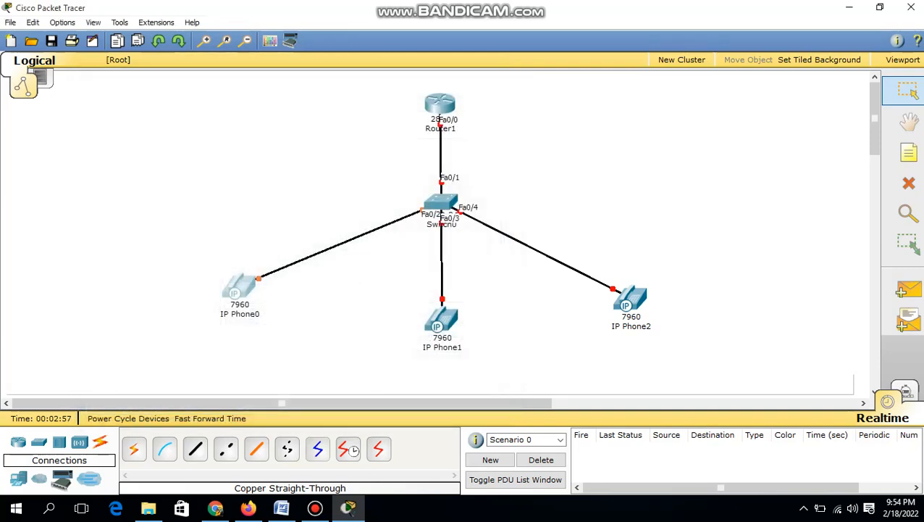
{"action": "left_click", "coordinate": [440, 317]}
{"action": "left_click_drag", "start_coordinate": [390, 318], "coordinate": [207, 212]}
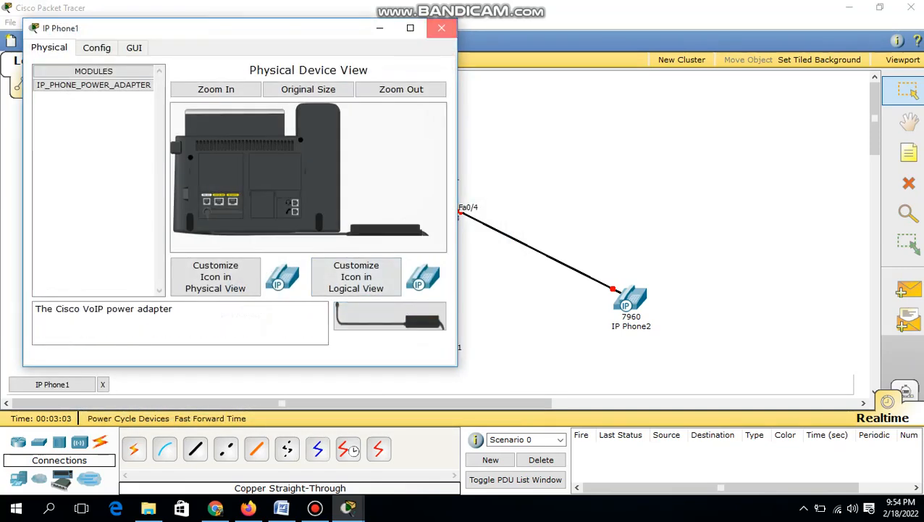
{"action": "left_click", "coordinate": [441, 27]}
{"action": "left_click", "coordinate": [630, 298]}
{"action": "left_click_drag", "start_coordinate": [442, 369], "coordinate": [268, 286]}
{"action": "left_click", "coordinate": [494, 80]}
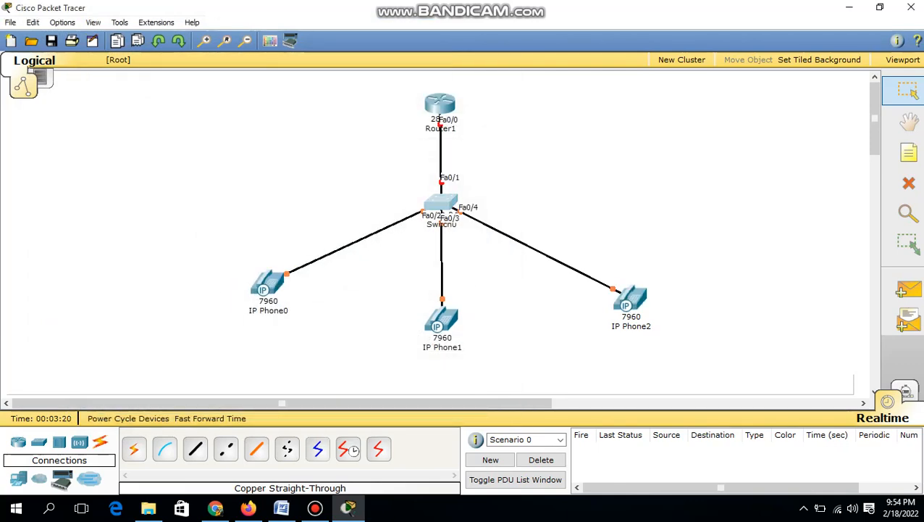
Open Switch0's command line and enter global configuration mode.
{"action": "left_click", "coordinate": [440, 203]}
{"action": "left_click", "coordinate": [133, 47]}
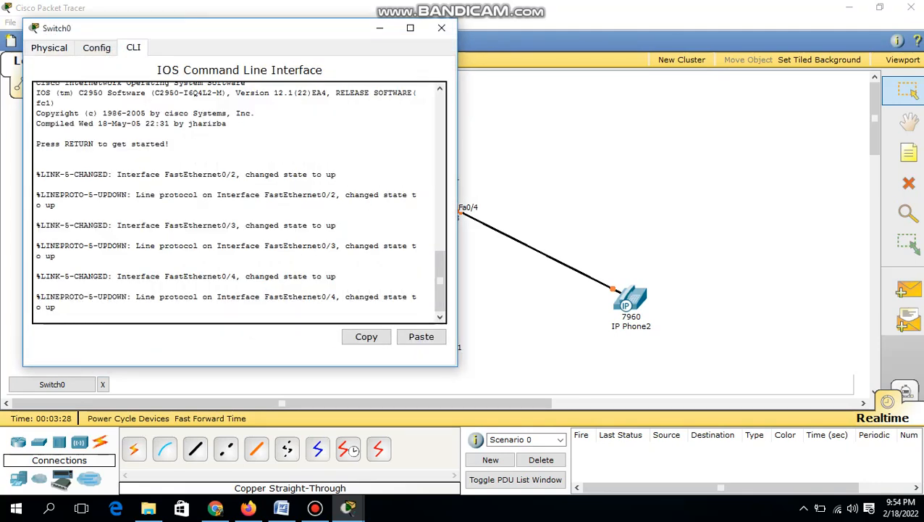
{"action": "key", "text": "Return"}
{"action": "type", "text": "EN"}
{"action": "key", "text": "Return"}
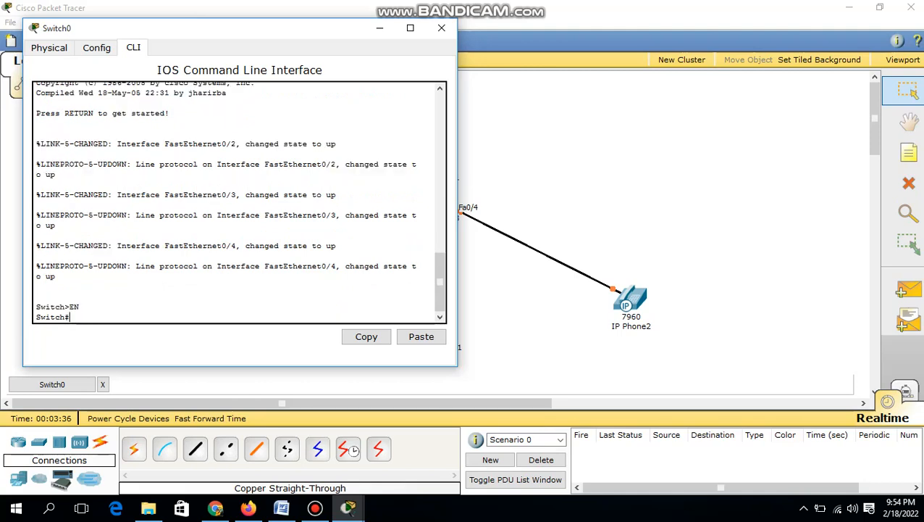
{"action": "type", "text": "en"}
{"action": "key", "text": "Return"}
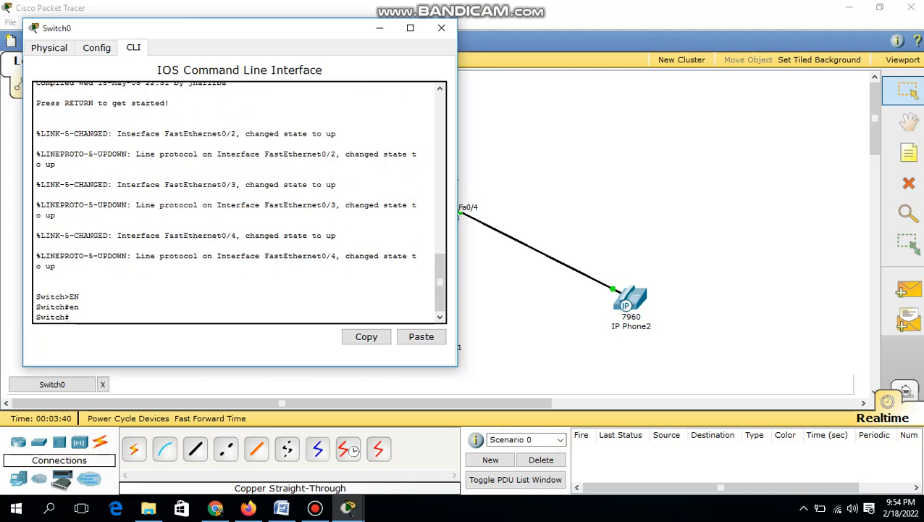
{"action": "type", "text": "config terminal"}
{"action": "key", "text": "Return"}
Assign voice VLAN 1 to the switch's interface range fa0/1-24, exit the range mode and close the switch window.
{"action": "type", "text": "in"}
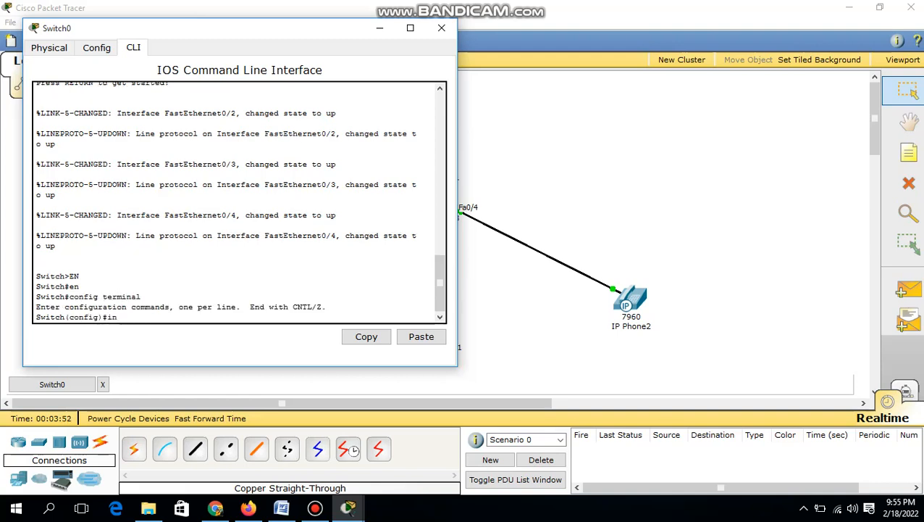
{"action": "type", "text": "t range fa0/1-24"}
{"action": "key", "text": "Return"}
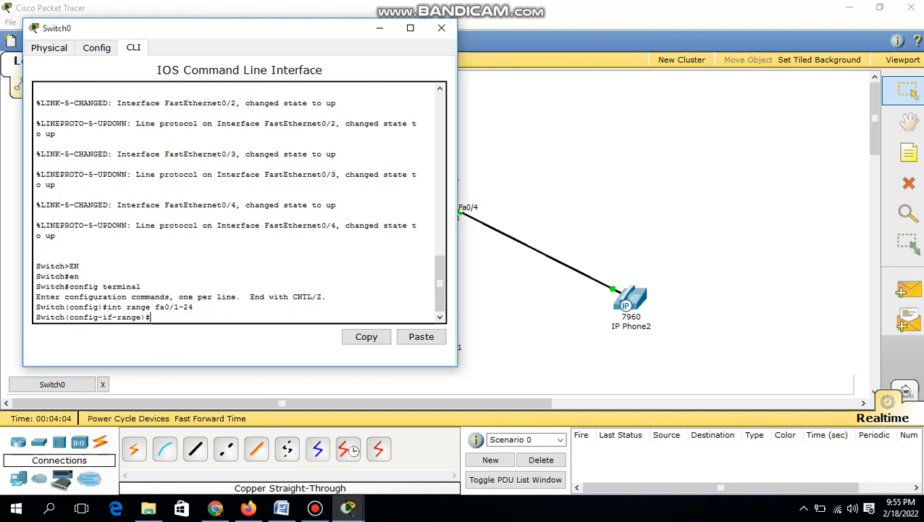
{"action": "type", "text": "switch voice "}
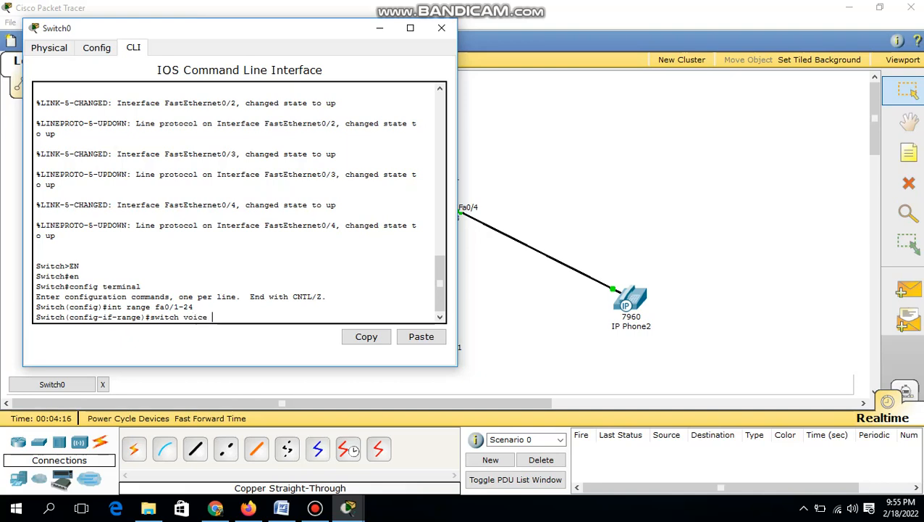
{"action": "type", "text": "vlan 1"}
{"action": "key", "text": "Return"}
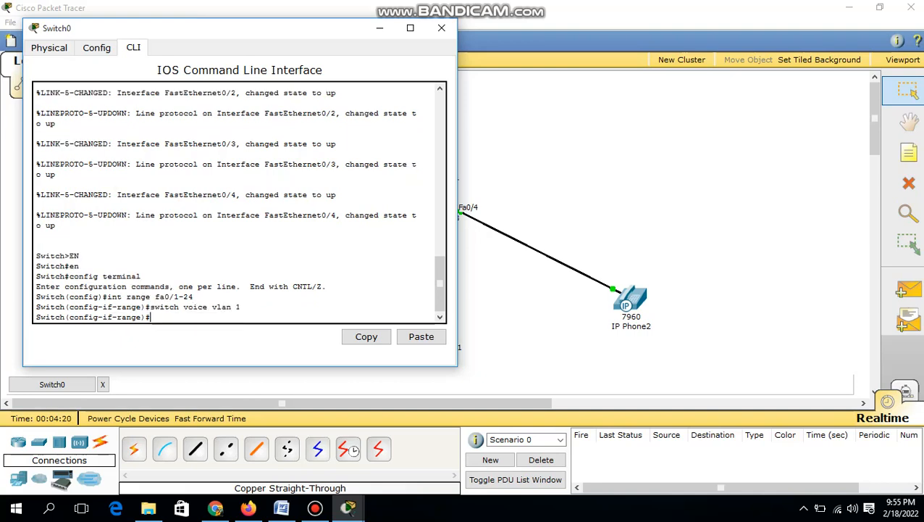
{"action": "type", "text": "e"}
{"action": "type", "text": "xit"}
{"action": "key", "text": "Return"}
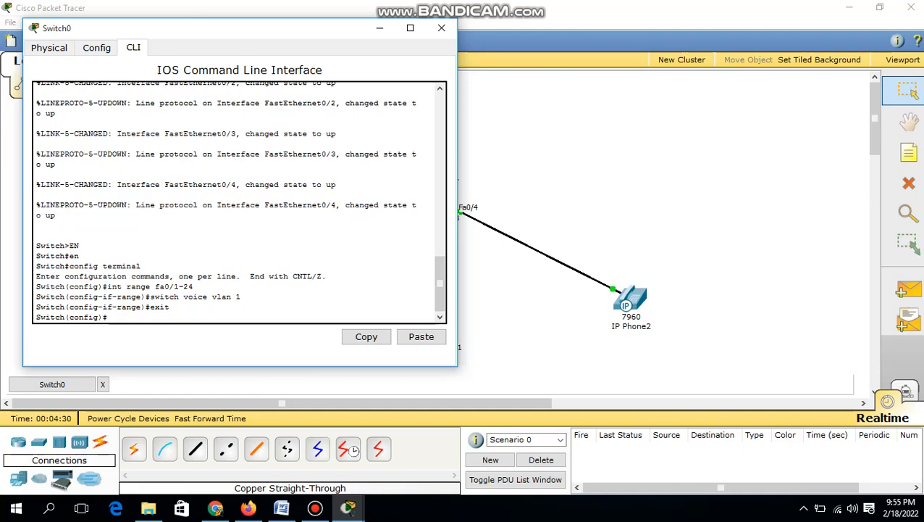
{"action": "left_click", "coordinate": [441, 28]}
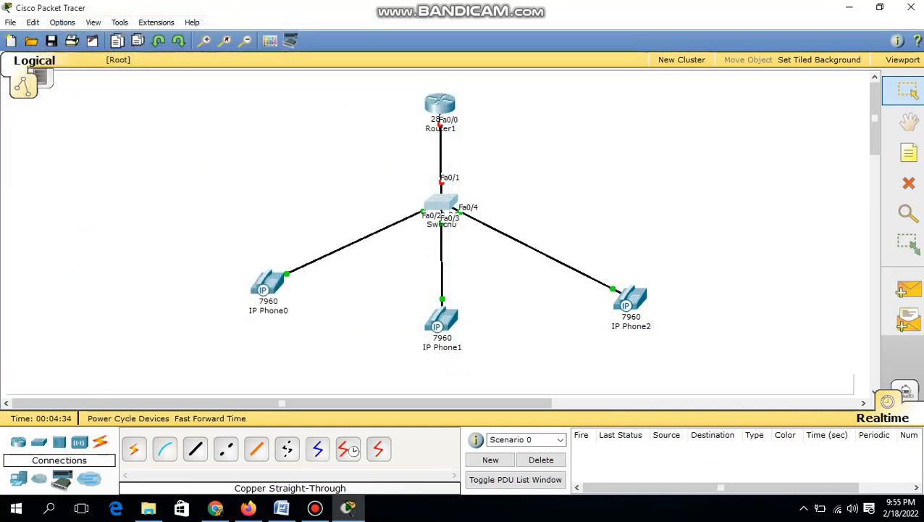
Open Router1's command line, decline the initial configuration dialog and enter global configuration mode.
{"action": "left_click", "coordinate": [440, 105]}
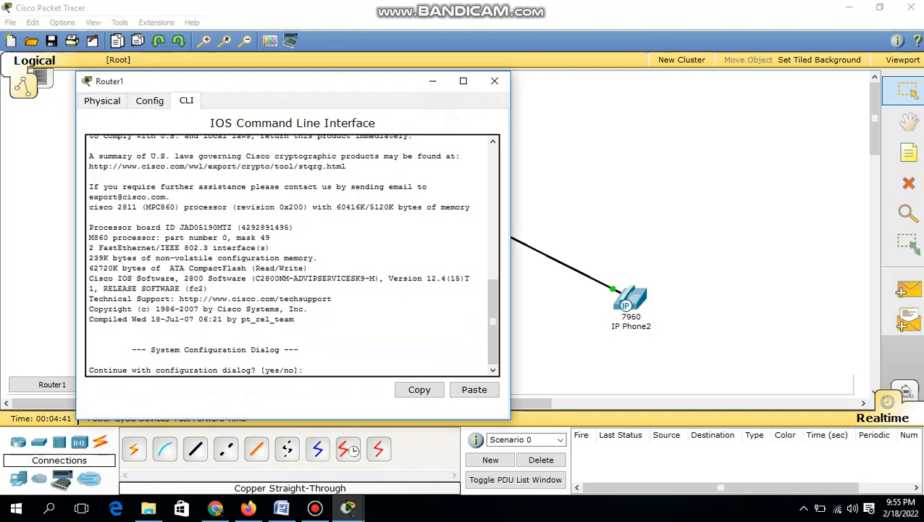
{"action": "type", "text": "no"}
{"action": "key", "text": "Return"}
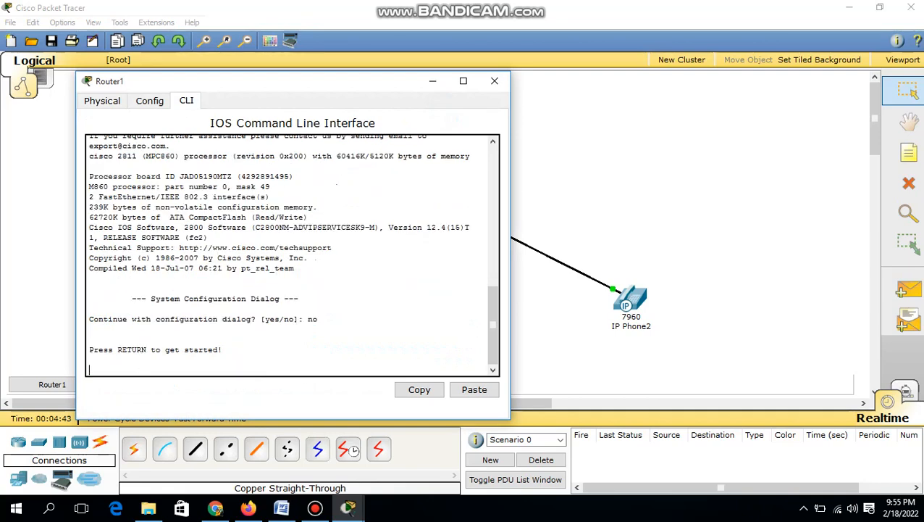
{"action": "key", "text": "Return"}
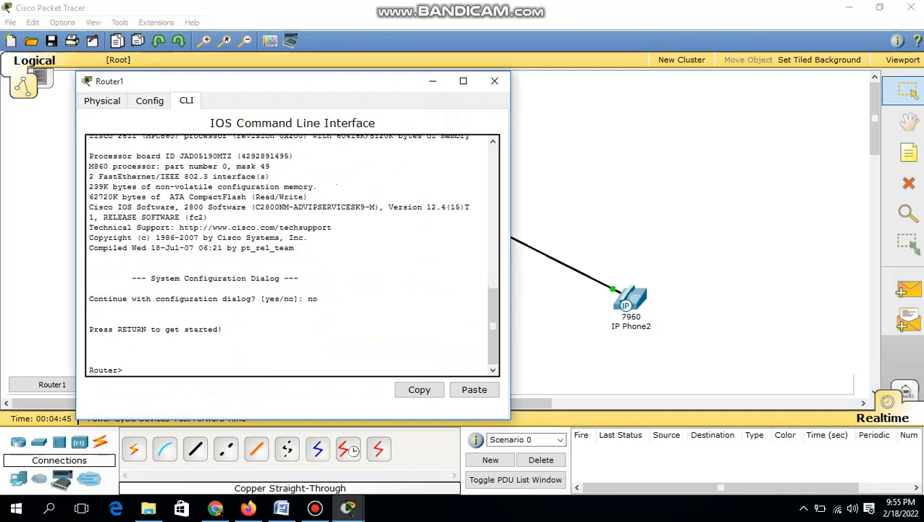
{"action": "type", "text": "en"}
{"action": "key", "text": "Return"}
{"action": "type", "text": "confi"}
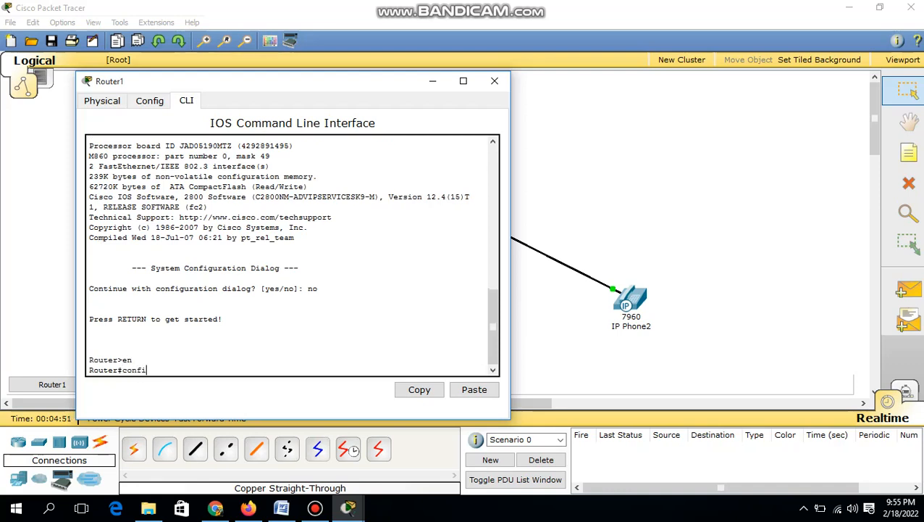
{"action": "type", "text": "g terminal"}
{"action": "key", "text": "Return"}
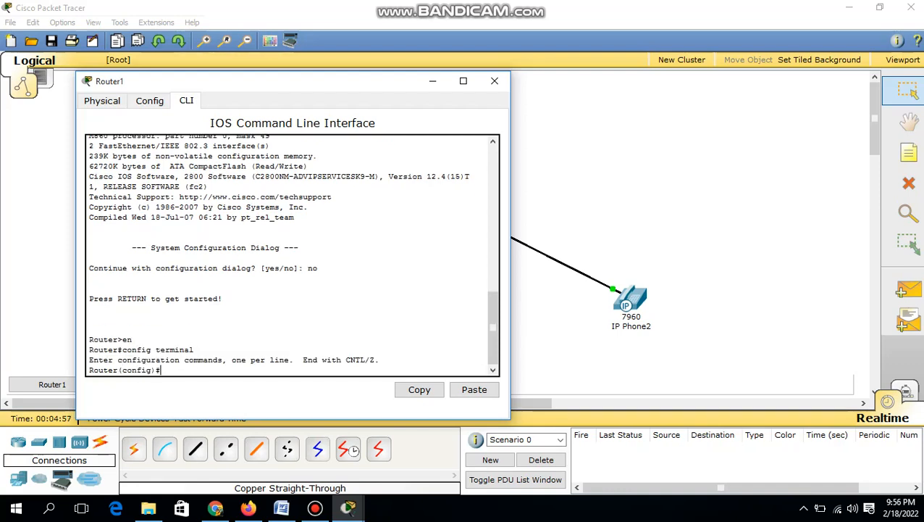
Create a DHCP pool named voice on the router with network 192.168.1.0 and mask 255.255.255.0.
{"action": "type", "text": "ip dhcp pool voice"}
{"action": "key", "text": "Return"}
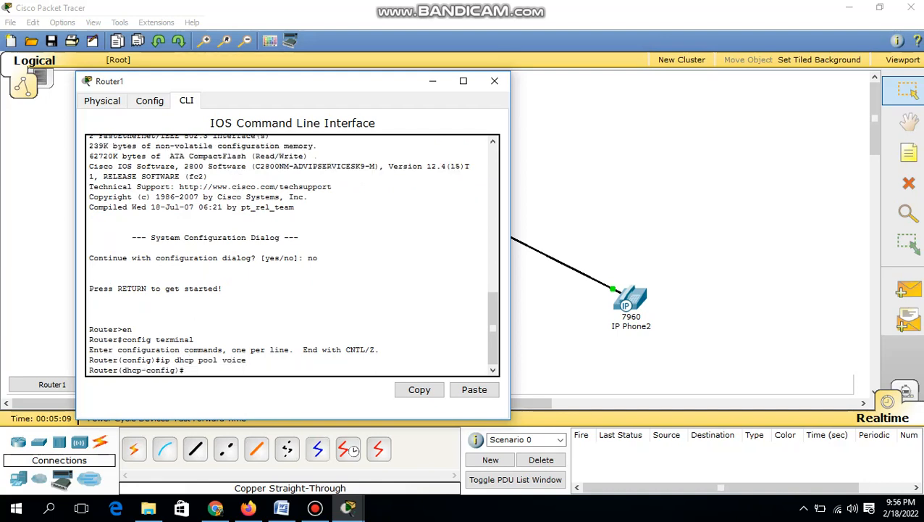
{"action": "type", "text": "network 192.168.1.0 255."}
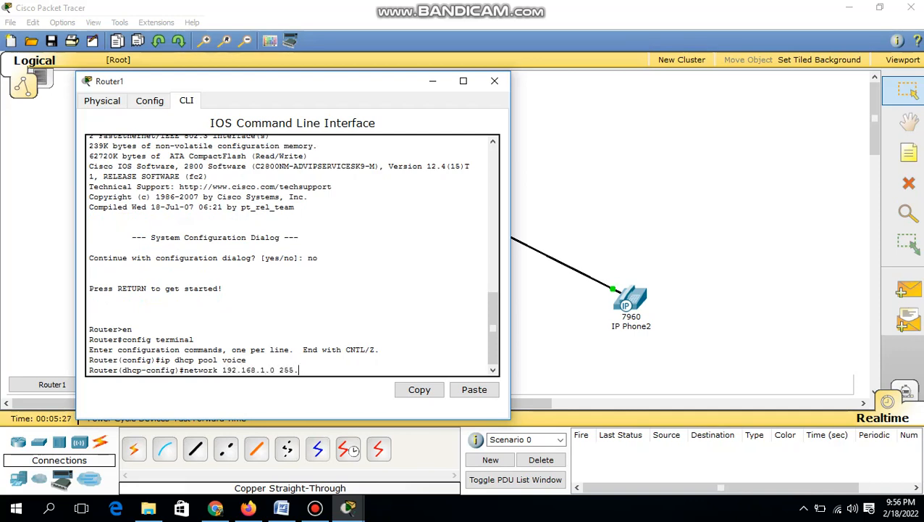
{"action": "type", "text": "255.255.0"}
{"action": "key", "text": "Return"}
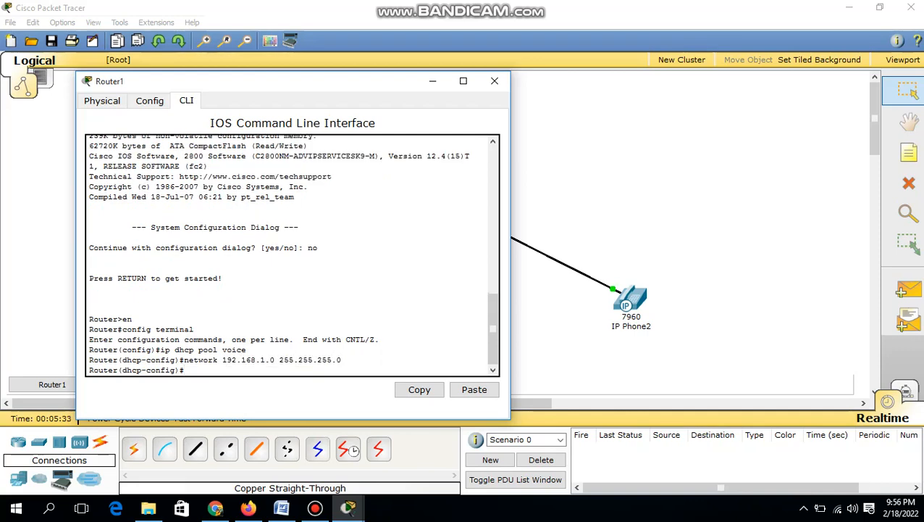
Set the voice pool's default-router to 192.168.1.1.
{"action": "type", "text": "default router 192.168.1.1"}
{"action": "key", "text": "Return"}
{"action": "key", "text": "Up"}
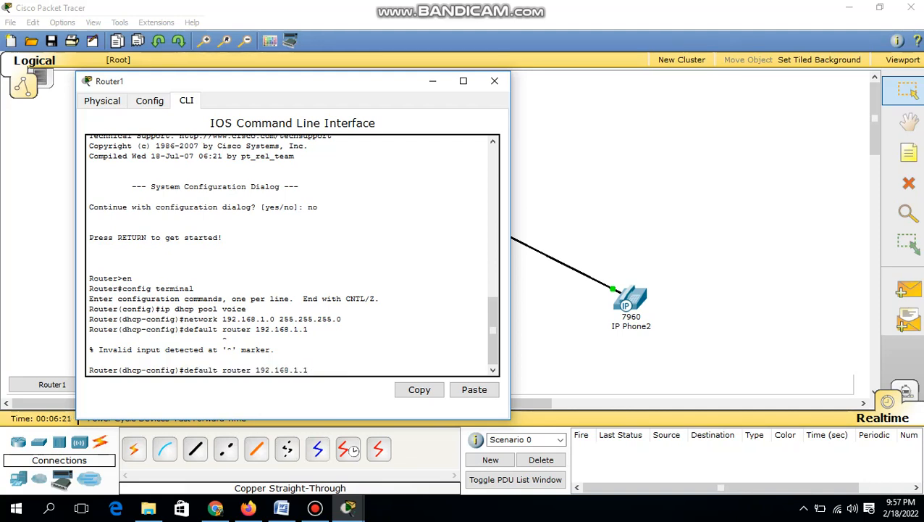
{"action": "key", "text": "Left"}
{"action": "key", "text": "Left"}
{"action": "key", "text": "Left"}
{"action": "key", "text": "Left"}
{"action": "key", "text": "Left"}
{"action": "key", "text": "BackSpace"}
{"action": "type", "text": "-"}
{"action": "key", "text": "Return"}
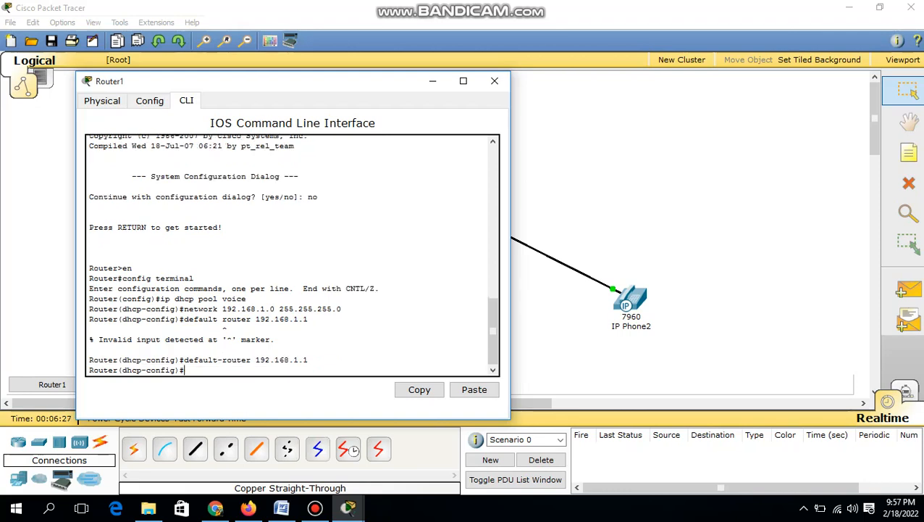
Set option 150 ip of the voice pool to 192.168.1.1 and exit DHCP configuration.
{"action": "type", "text": "option 150 ip 192.168.1.1"}
{"action": "key", "text": "Return"}
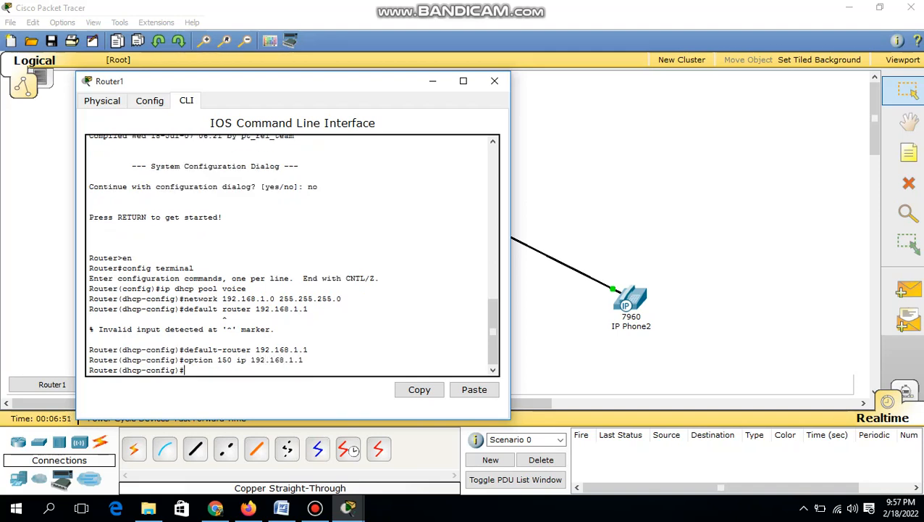
{"action": "type", "text": "exit"}
{"action": "key", "text": "Return"}
Exclude the address 192.168.1.1 from the router's DHCP assignments with ip dhcp excluded-address.
{"action": "type", "text": "ipdhcp"}
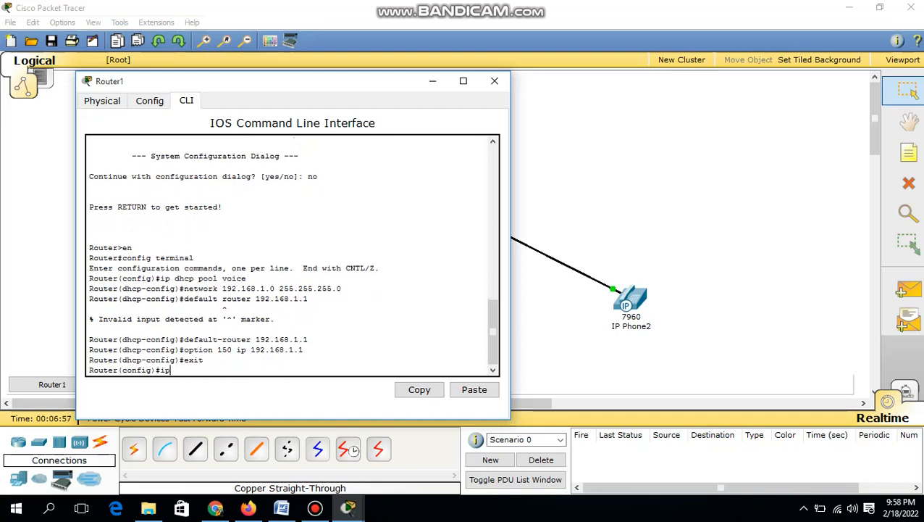
{"action": "type", "text": "excluded"}
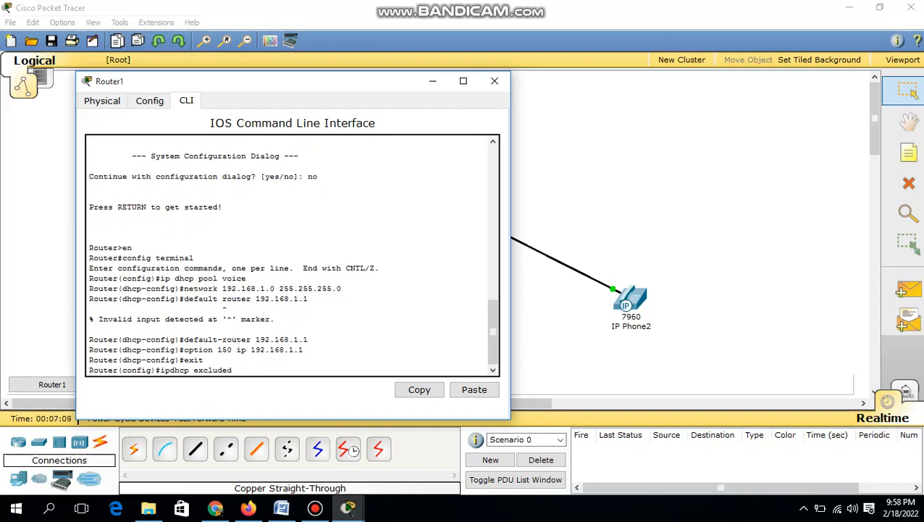
{"action": "type", "text": "-address 192.168.1.1"}
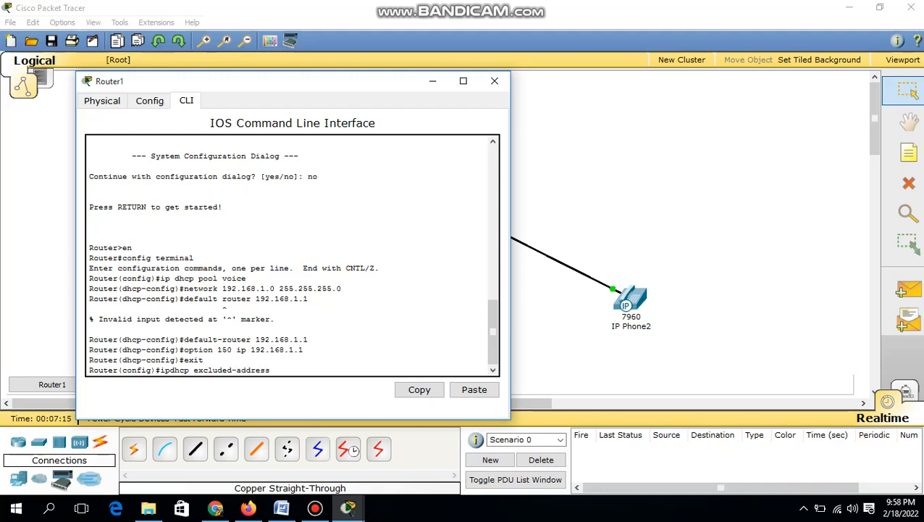
{"action": "key", "text": "Return"}
{"action": "key", "text": "Up"}
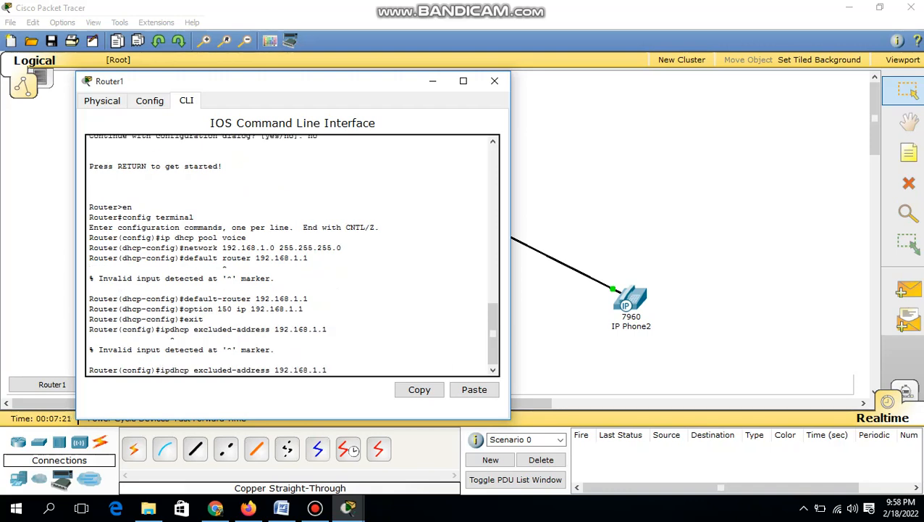
{"action": "key", "text": "Left"}
{"action": "key", "text": "Left"}
{"action": "key", "text": "Left"}
{"action": "key", "text": "Left"}
{"action": "key", "text": "Left"}
{"action": "key", "text": "Left"}
{"action": "key", "text": "Left"}
{"action": "key", "text": "Left"}
{"action": "key", "text": "Left"}
{"action": "key", "text": "Left"}
{"action": "key", "text": "Left"}
{"action": "key", "text": "Left"}
{"action": "key", "text": "Left"}
{"action": "key", "text": "Left"}
{"action": "key", "text": "Left"}
{"action": "key", "text": "Left"}
{"action": "key", "text": "Left"}
{"action": "key", "text": "Left"}
{"action": "key", "text": "Left"}
{"action": "key", "text": "Left"}
{"action": "key", "text": "Return"}
Assign IP address 192.168.1.1 with mask 255.255.255.0 to the router's fastethernet0/0 interface.
{"action": "type", "text": "int"}
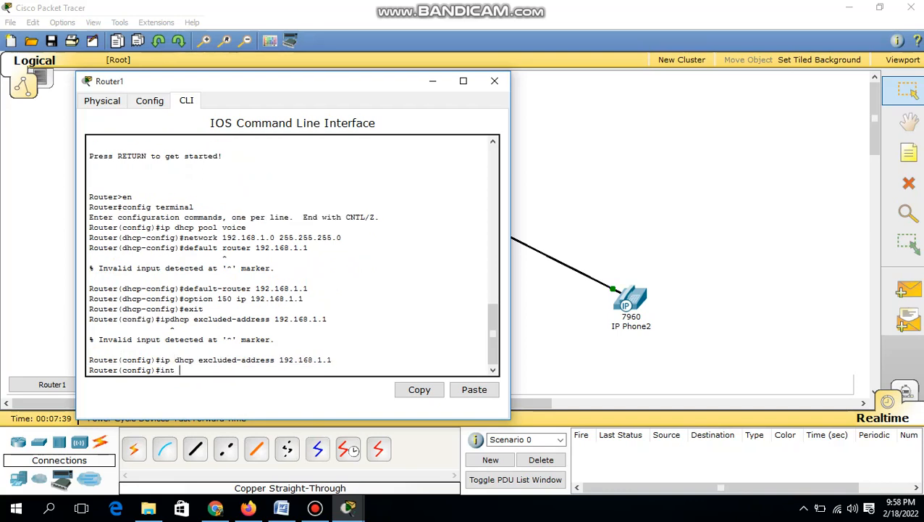
{"action": "type", "text": " fastethernet0/0"}
{"action": "key", "text": "Return"}
{"action": "type", "text": "ip"}
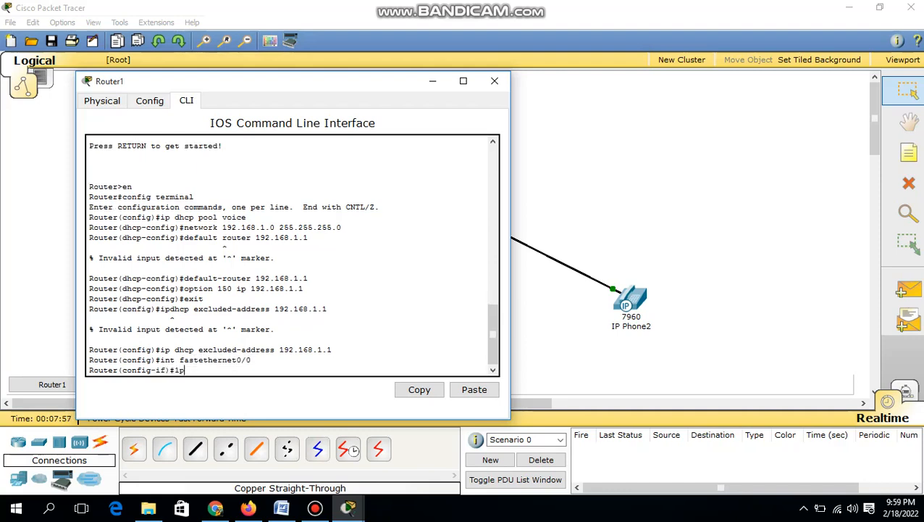
{"action": "type", "text": " add 192.168.1.1 255.255.26"}
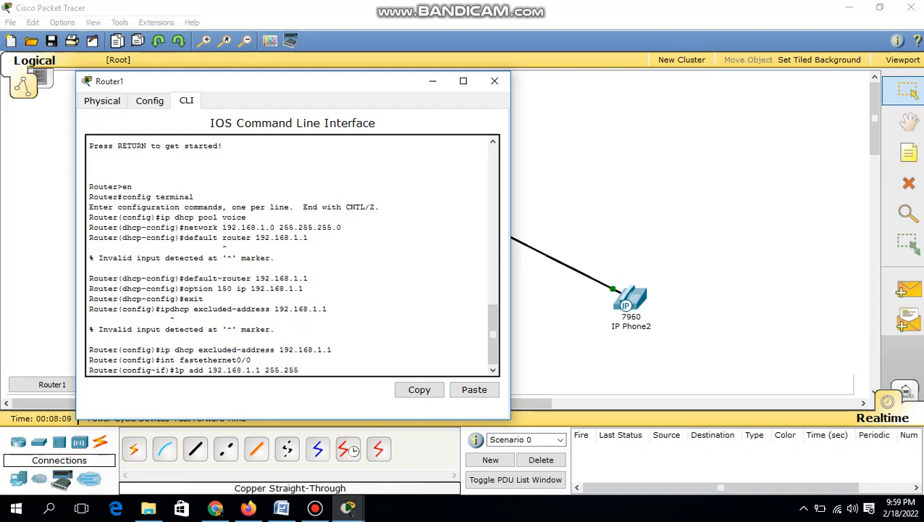
{"action": "key", "text": "BackSpace"}
{"action": "type", "text": "5.0"}
{"action": "key", "text": "Return"}
{"action": "key", "text": "Up"}
{"action": "key", "text": "Left"}
{"action": "key", "text": "Left"}
{"action": "key", "text": "Left"}
{"action": "key", "text": "Left"}
{"action": "key", "text": "Left"}
{"action": "key", "text": "Left"}
{"action": "key", "text": "Left"}
{"action": "key", "text": "Left"}
{"action": "key", "text": "Left"}
{"action": "key", "text": "Left"}
{"action": "key", "text": "Left"}
{"action": "key", "text": "Left"}
{"action": "key", "text": "Left"}
{"action": "key", "text": "Left"}
{"action": "key", "text": "Left"}
{"action": "key", "text": "Left"}
{"action": "key", "text": "Left"}
{"action": "key", "text": "Left"}
{"action": "key", "text": "Left"}
{"action": "key", "text": "Left"}
{"action": "key", "text": "Left"}
{"action": "key", "text": "BackSpace"}
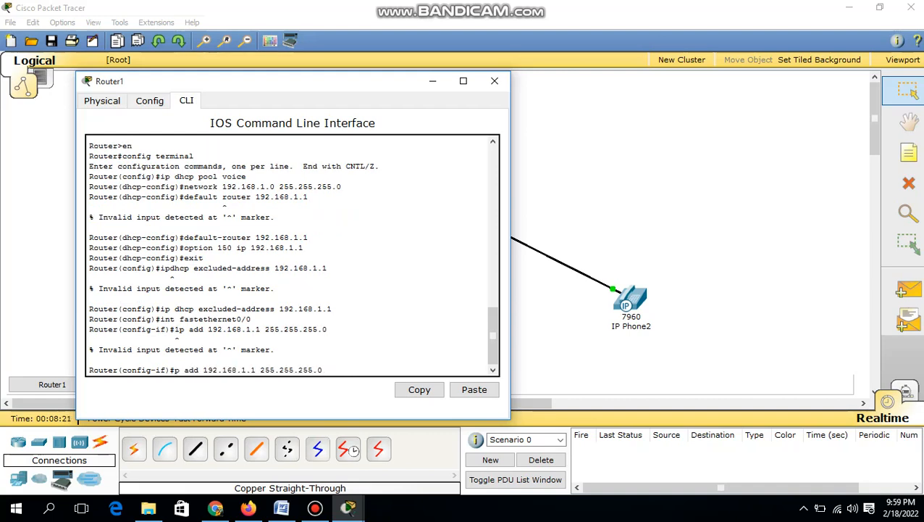
{"action": "type", "text": "i"}
{"action": "key", "text": "Return"}
Enable the fastethernet0/0 interface with no shutdown and exit interface configuration.
{"action": "type", "text": "no sh"}
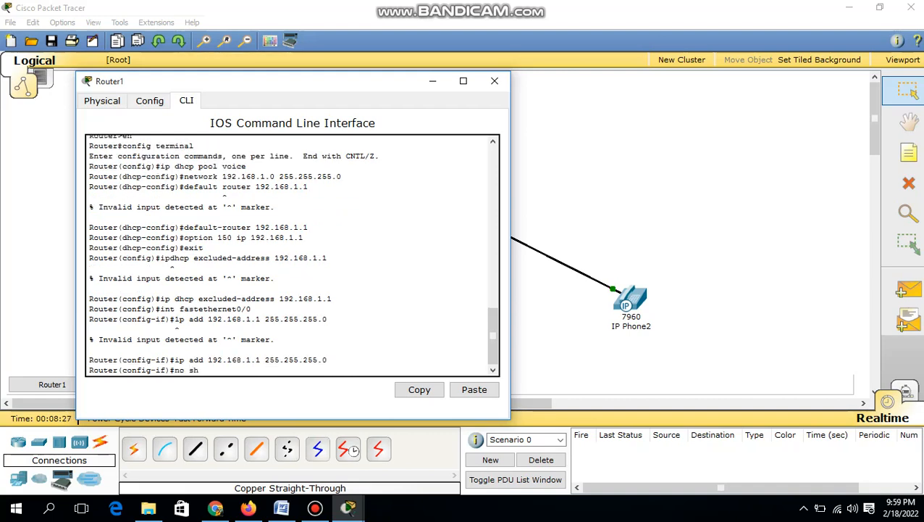
{"action": "key", "text": "Return"}
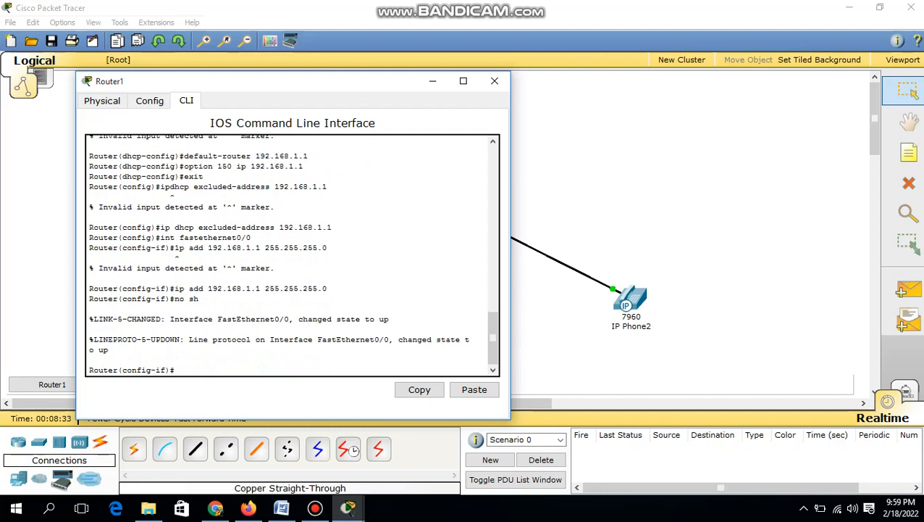
{"action": "type", "text": "ex"}
{"action": "key", "text": "Return"}
Enter telephony-service configuration and set max-ephones to 3 and max-dn to 3.
{"action": "type", "text": "tele"}
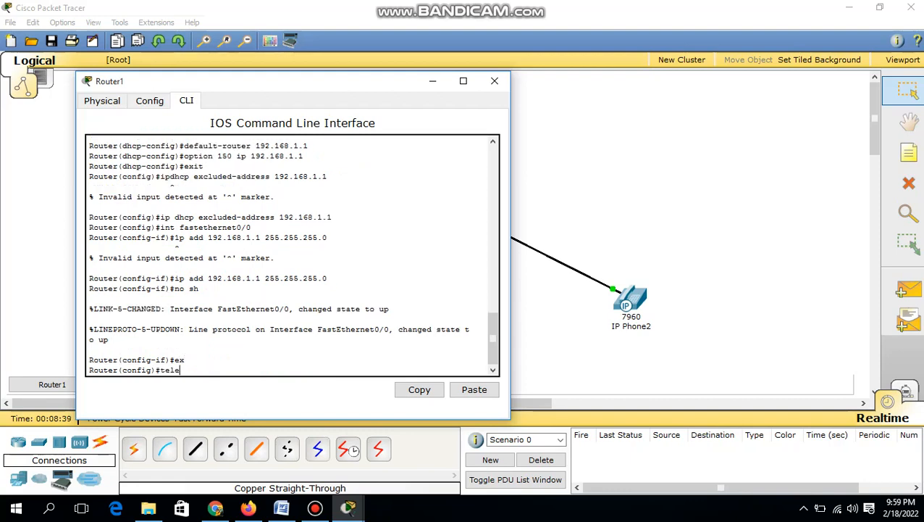
{"action": "type", "text": "phony-service"}
{"action": "key", "text": "Return"}
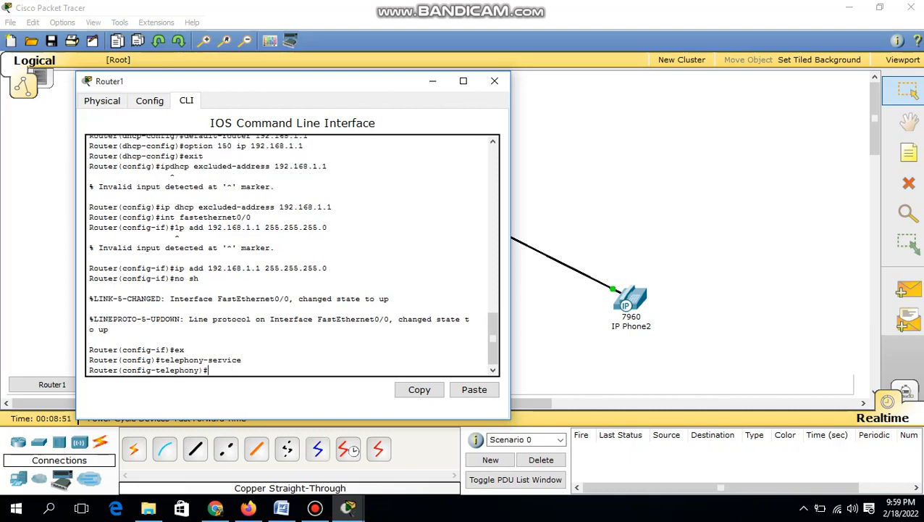
{"action": "type", "text": "max-ephones 3"}
{"action": "key", "text": "Return"}
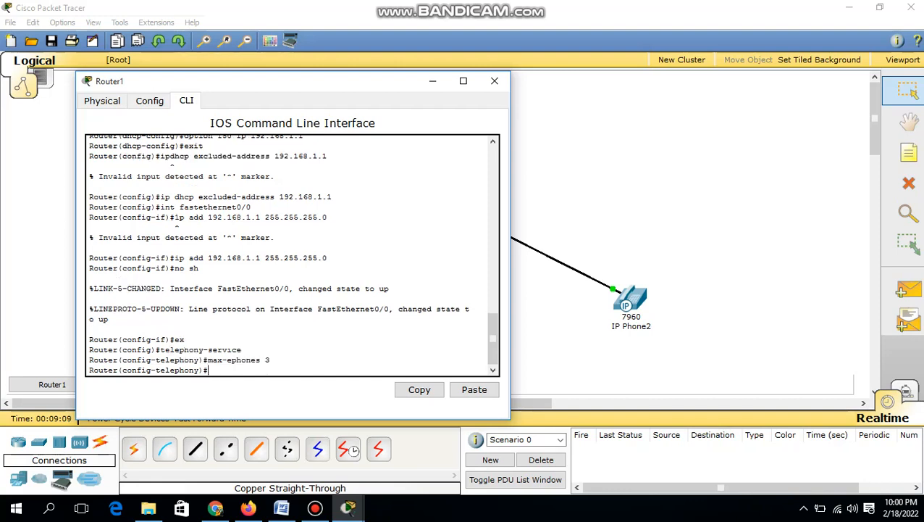
{"action": "type", "text": "max-dn 3"}
{"action": "key", "text": "Return"}
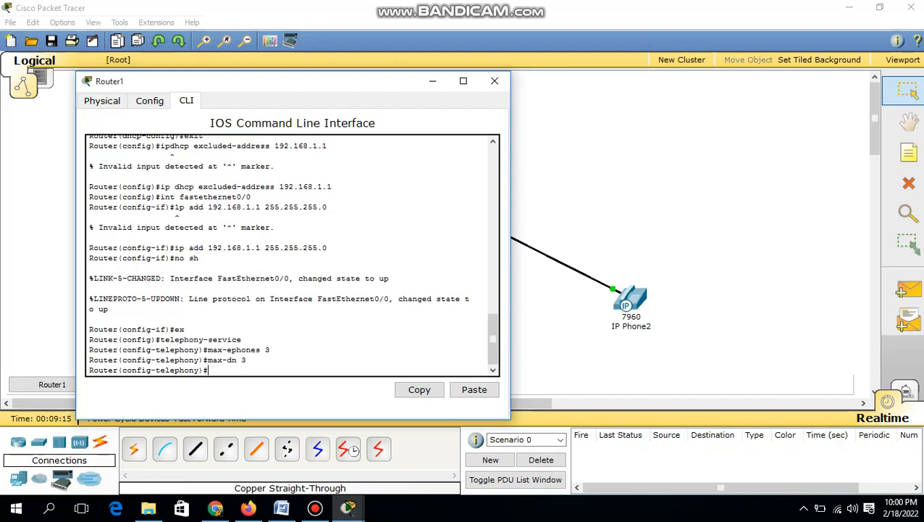
Set the telephony service's ip source-address to 192.168.1.1 with port 2000, dismissing the driver updater advert.
{"action": "type", "text": "ip source-address"}
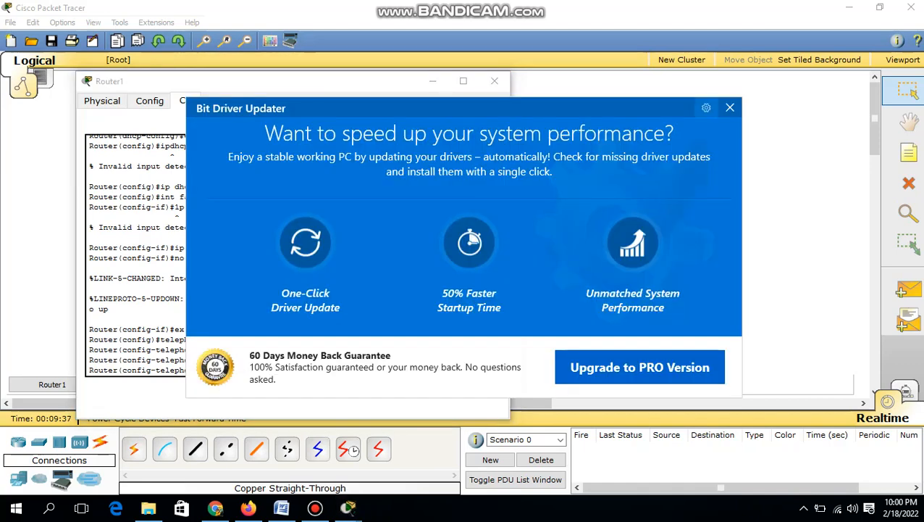
{"action": "left_click", "coordinate": [729, 108]}
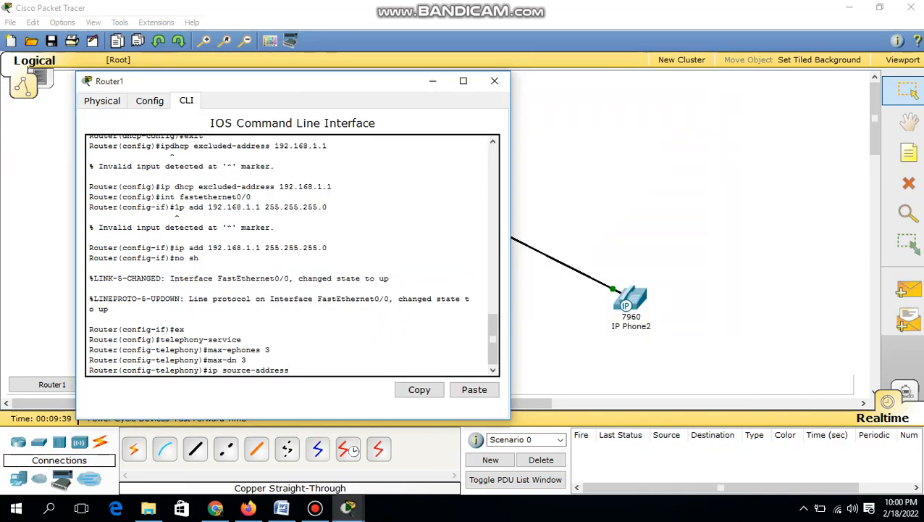
{"action": "type", "text": "192.168"}
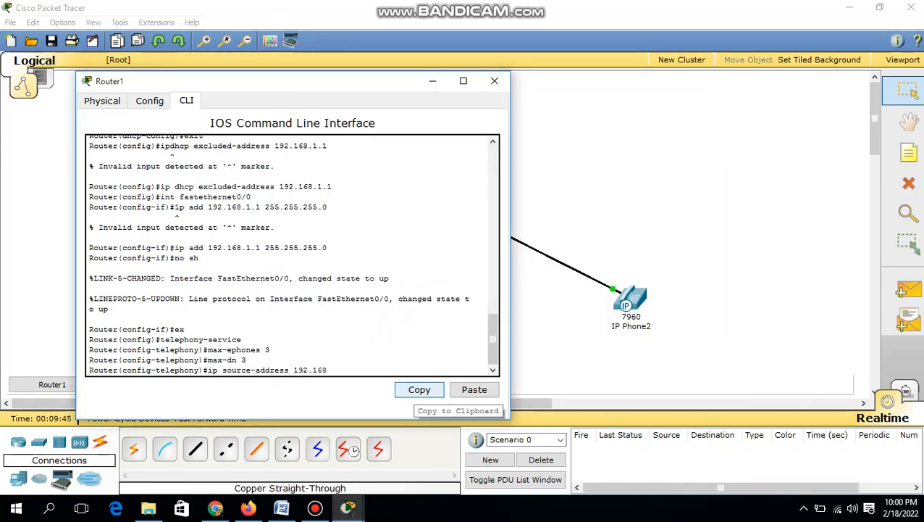
{"action": "type", "text": ".1.1 port 2000"}
{"action": "key", "text": "Return"}
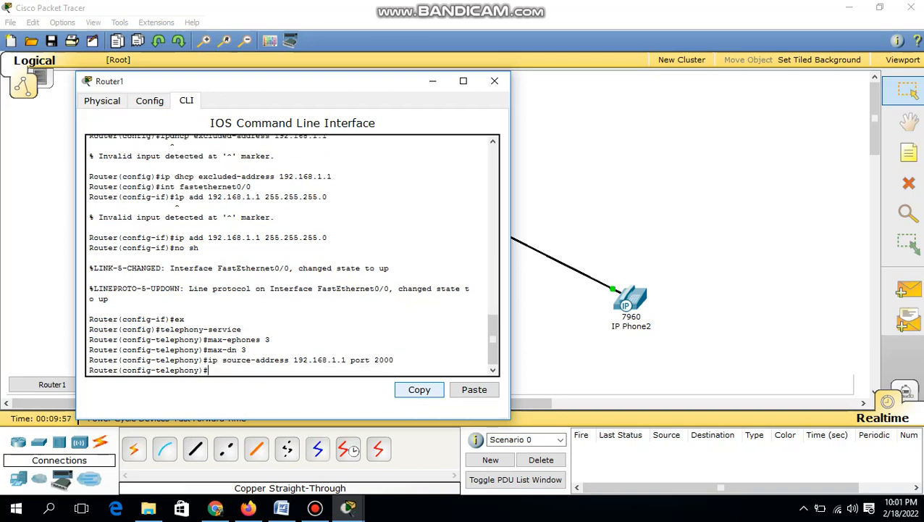
Set the telephony service to auto assign 4 to 6.
{"action": "type", "text": "auto assign 4 to6"}
{"action": "key", "text": "Return"}
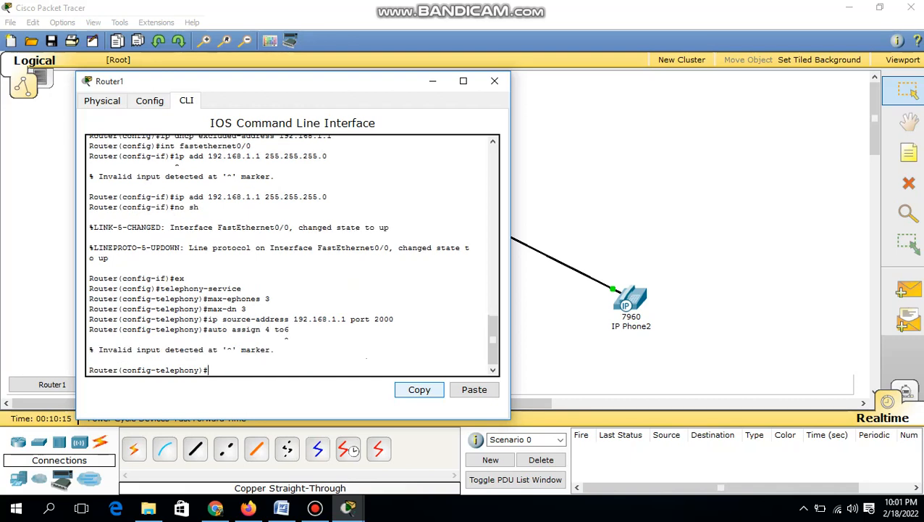
{"action": "key", "text": "Up"}
{"action": "key", "text": "Left"}
{"action": "key", "text": "Return"}
Set the telephony service to auto assign 1 to 3.
{"action": "key", "text": "Up"}
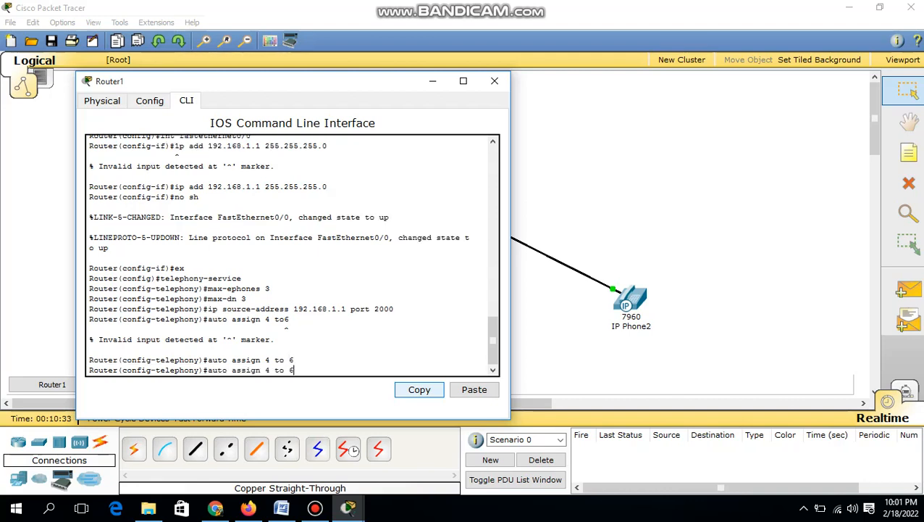
{"action": "key", "text": "Left"}
{"action": "key", "text": "Left"}
{"action": "key", "text": "Left"}
{"action": "key", "text": "Left"}
{"action": "key", "text": "Left"}
{"action": "key", "text": "BackSpace"}
{"action": "type", "text": "1"}
{"action": "key", "text": "End"}
{"action": "key", "text": "BackSpace"}
{"action": "type", "text": "3"}
{"action": "key", "text": "Return"}
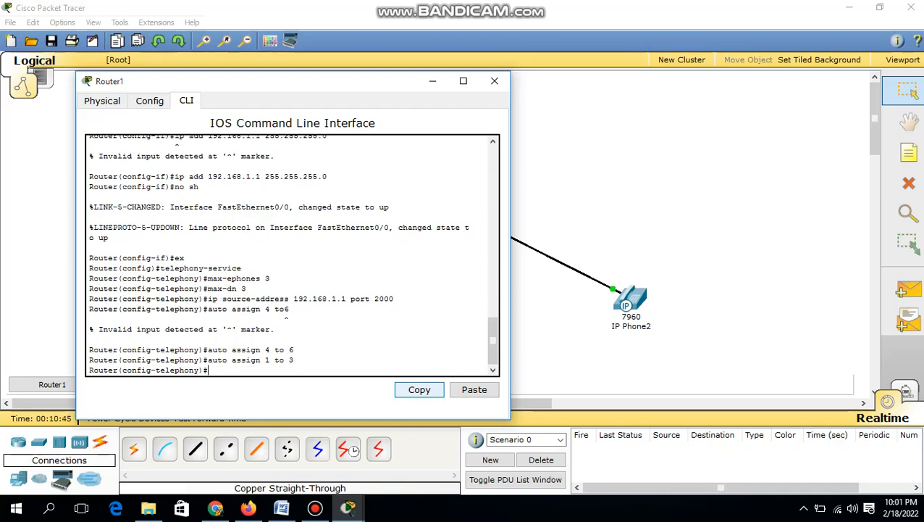
Create ephone-dn 1 and set its number to 111.
{"action": "type", "text": "ephone-dn 1"}
{"action": "key", "text": "Return"}
{"action": "type", "text": "nu"}
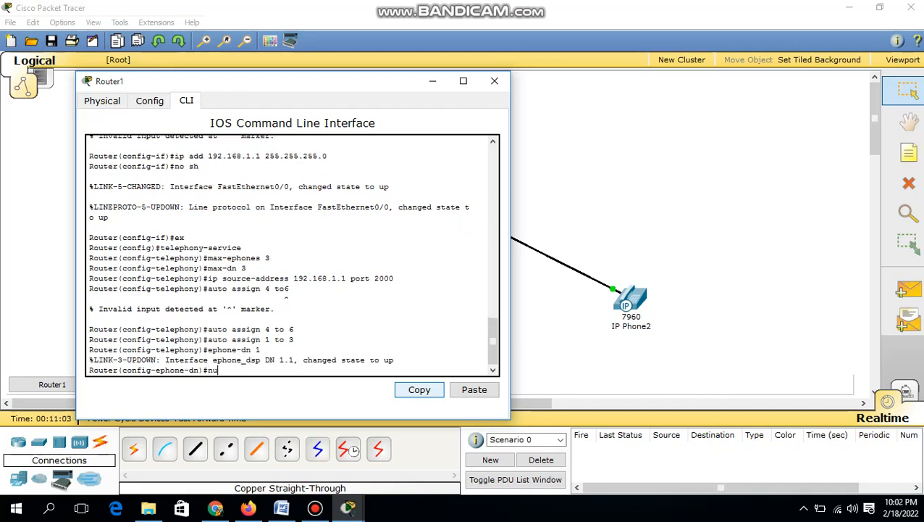
{"action": "type", "text": "mber 111"}
{"action": "key", "text": "Return"}
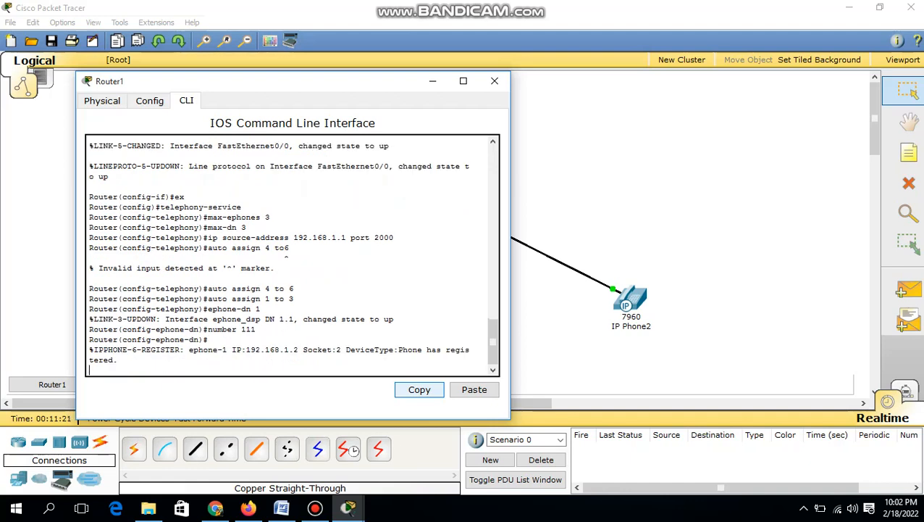
Create ephone-dn 2 and set its number to 222.
{"action": "key", "text": "Return"}
{"action": "key", "text": "Up"}
{"action": "key", "text": "Up"}
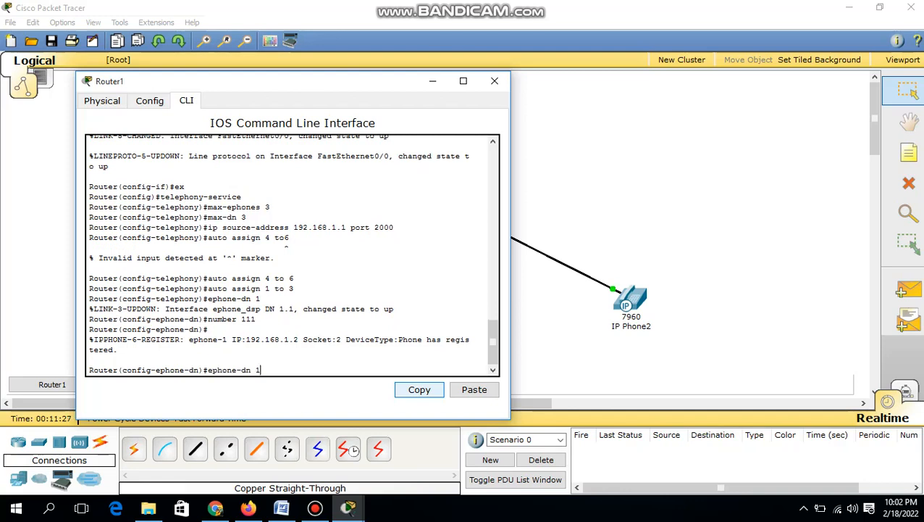
{"action": "key", "text": "BackSpace"}
{"action": "type", "text": "2"}
{"action": "key", "text": "Return"}
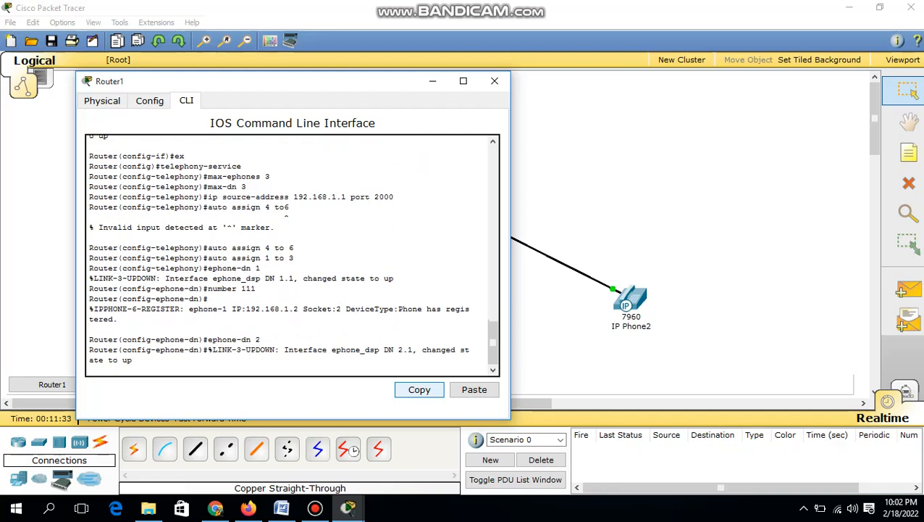
{"action": "key", "text": "Up"}
{"action": "key", "text": "Up"}
{"action": "key", "text": "BackSpace"}
{"action": "key", "text": "BackSpace"}
{"action": "key", "text": "BackSpace"}
{"action": "type", "text": "222"}
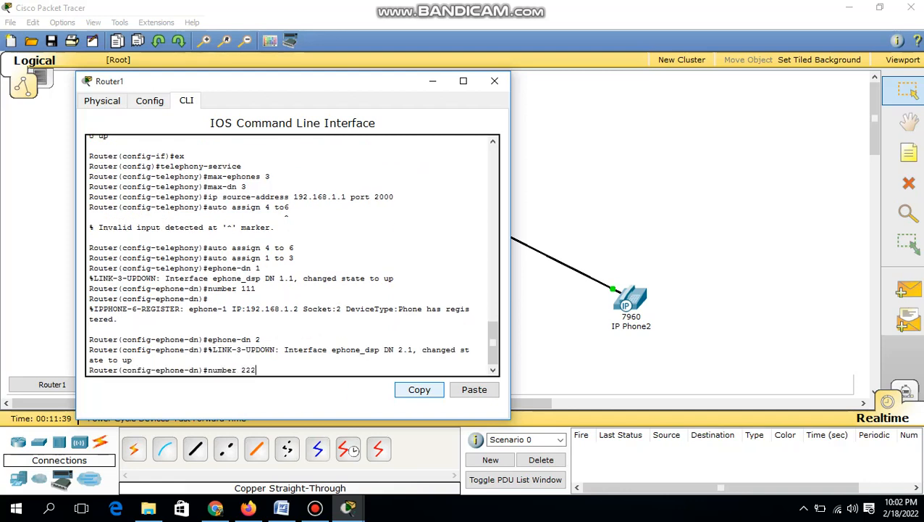
{"action": "key", "text": "Return"}
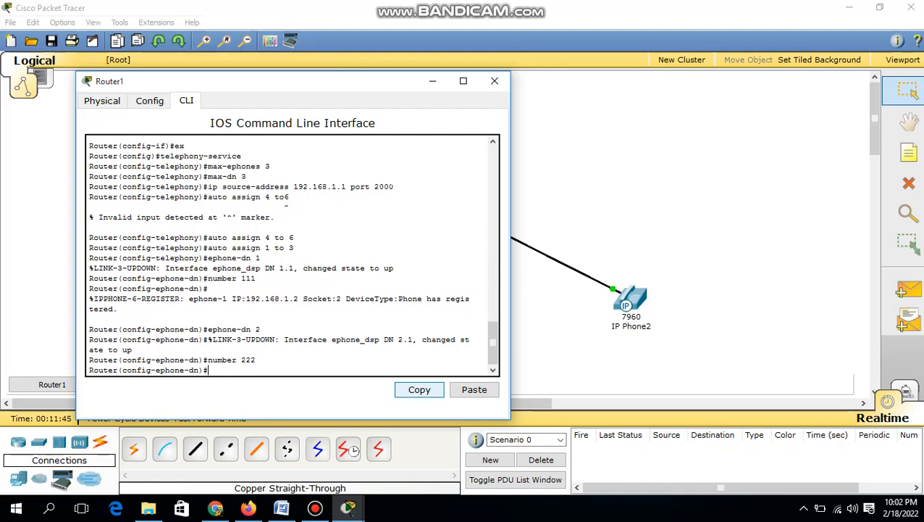
Create ephone-dn 3 from the ephone-dn configuration prompt.
{"action": "key", "text": "Return"}
{"action": "key", "text": "Up"}
{"action": "key", "text": "Up"}
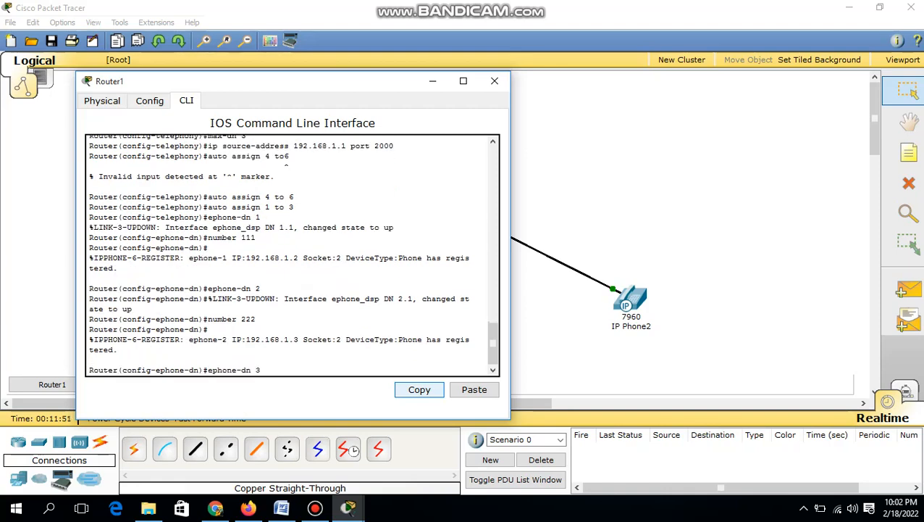
{"action": "key", "text": "BackSpace"}
{"action": "type", "text": "3"}
{"action": "key", "text": "Return"}
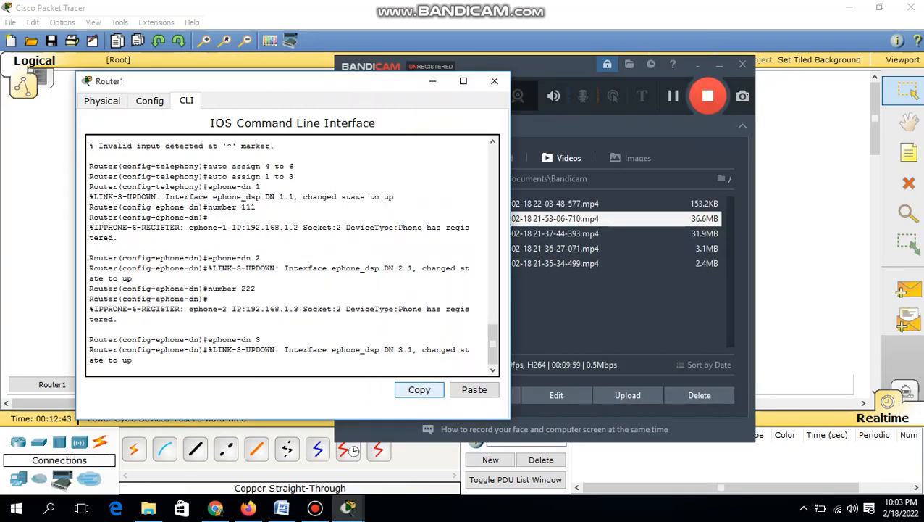
Try to enter the value 999 with the ephone-dn command.
{"action": "key", "text": "Return"}
{"action": "key", "text": "Up"}
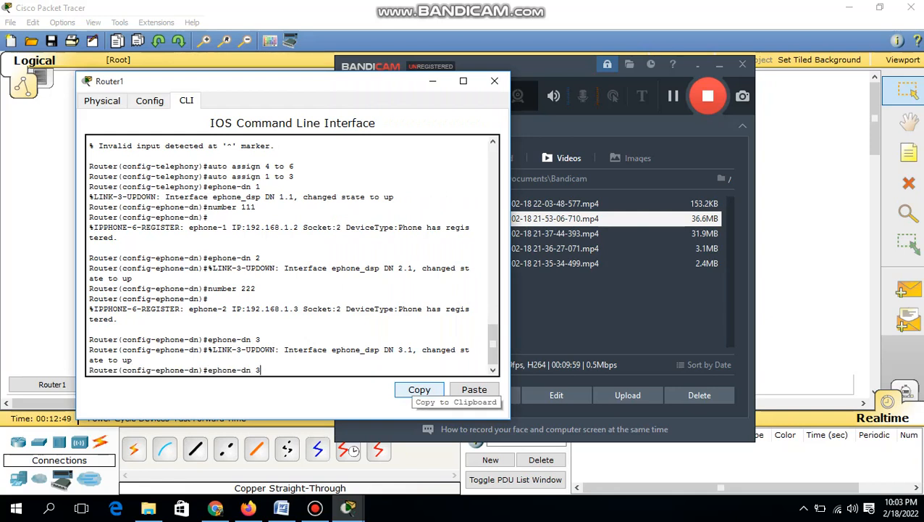
{"action": "key", "text": "BackSpace"}
{"action": "type", "text": "999"}
{"action": "key", "text": "Return"}
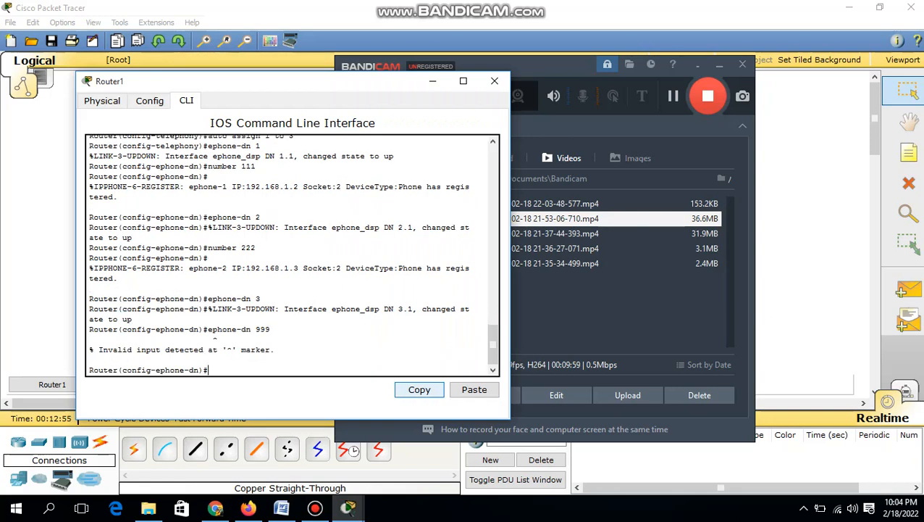
Set the number of ephone-dn 3 to 999.
{"action": "key", "text": "Up"}
{"action": "key", "text": "Up"}
{"action": "key", "text": "Up"}
{"action": "key", "text": "BackSpace"}
{"action": "key", "text": "BackSpace"}
{"action": "key", "text": "BackSpace"}
{"action": "type", "text": "999"}
{"action": "key", "text": "Return"}
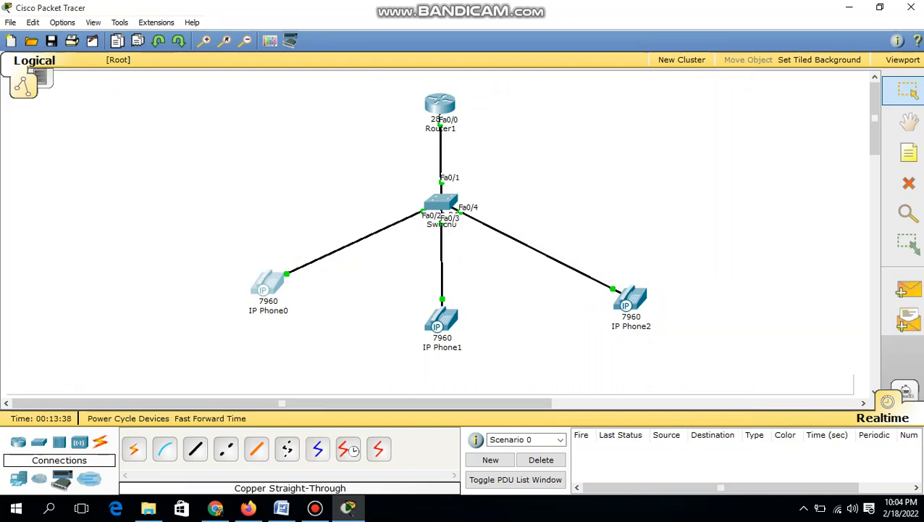
Reopen Router1's command line to check its latest output and close the window.
{"action": "left_click", "coordinate": [439, 105]}
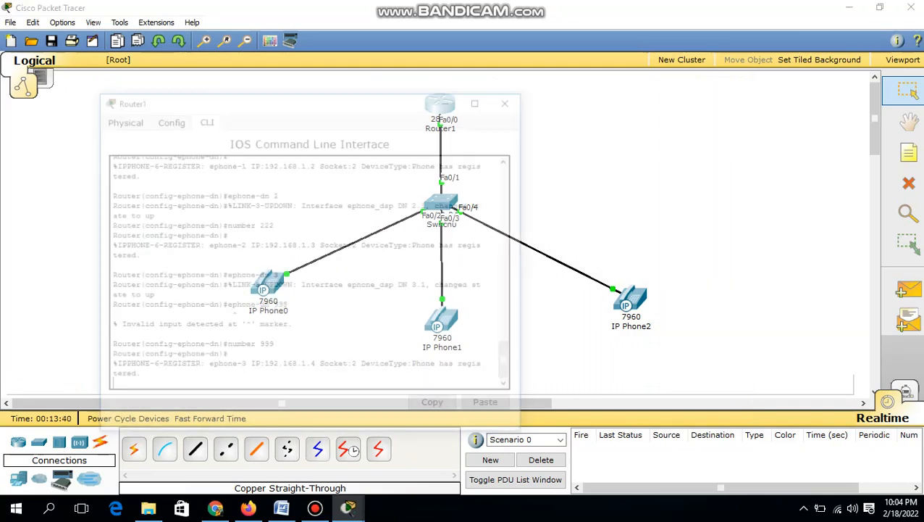
{"action": "key", "text": "alt+F4"}
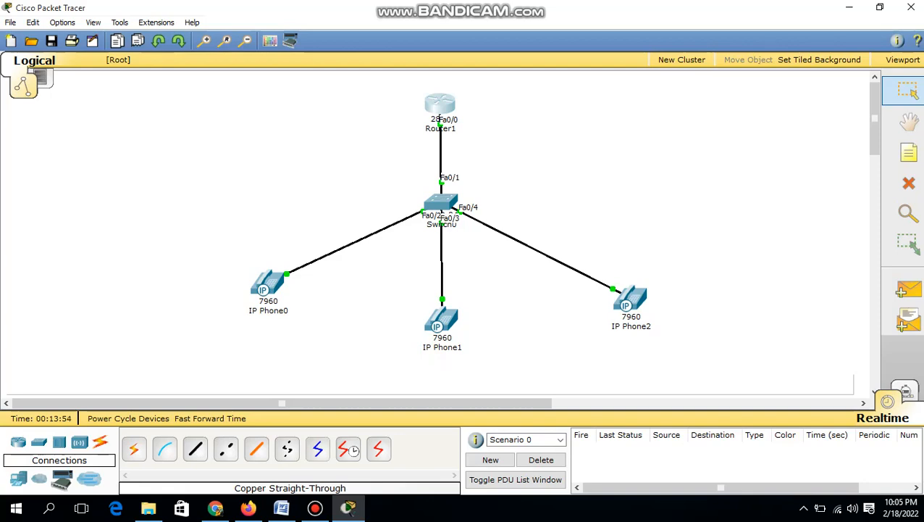
Open IP Phone0's graphical phone interface, examine its assigned extension, and move the window out of the way.
{"action": "left_click", "coordinate": [268, 284]}
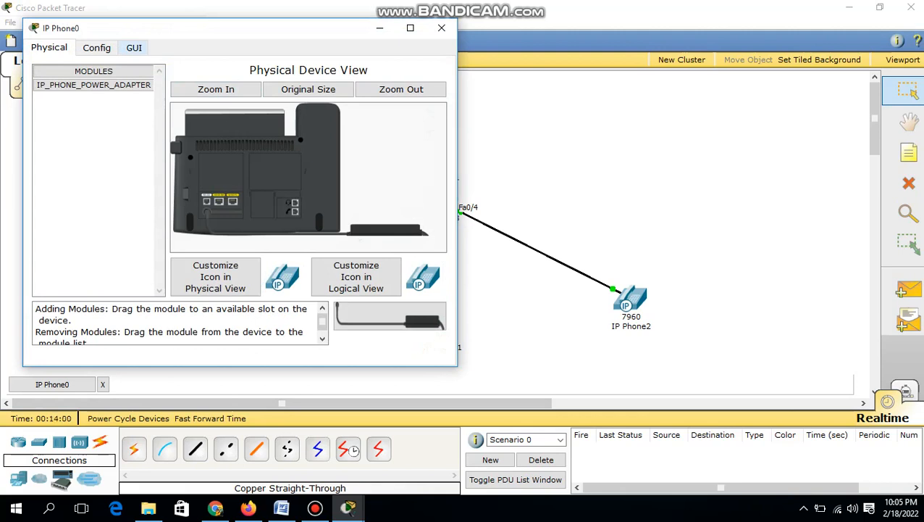
{"action": "left_click", "coordinate": [134, 47]}
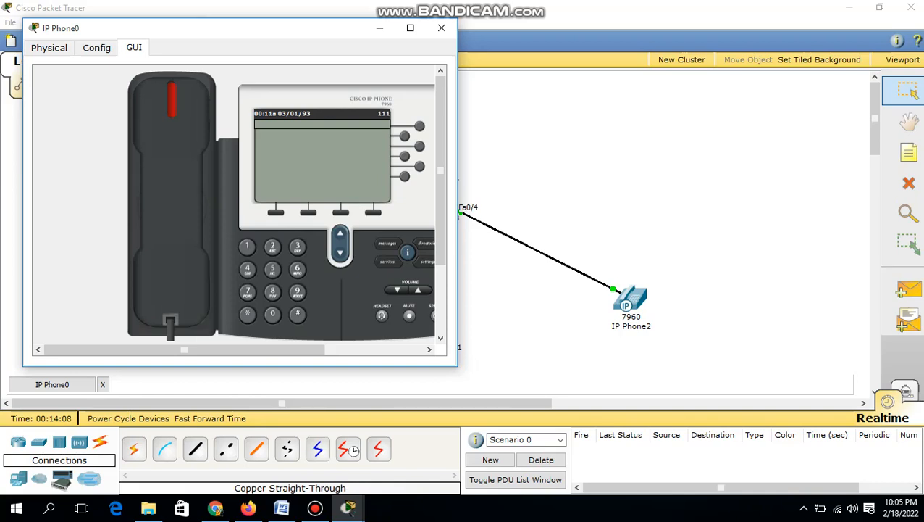
{"action": "left_click_drag", "start_coordinate": [217, 28], "coordinate": [195, 29]}
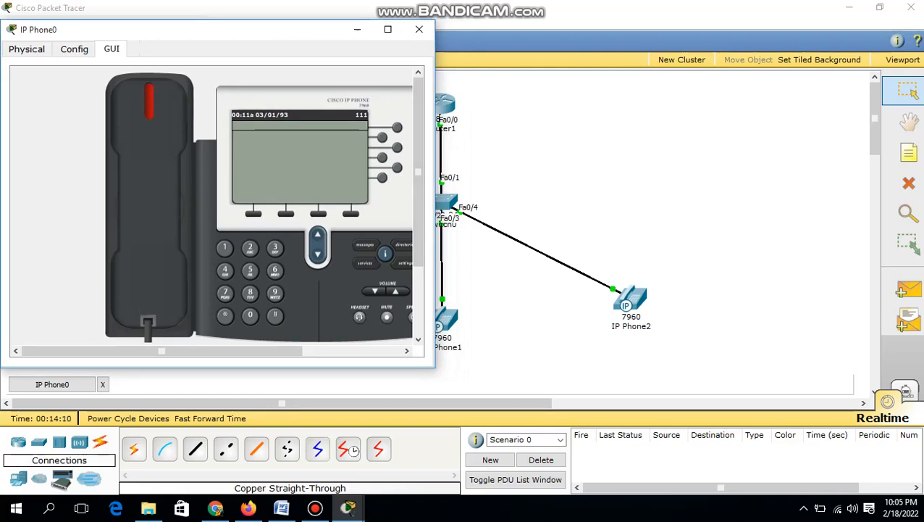
{"action": "left_click", "coordinate": [419, 29]}
Open IP Phone1's graphical phone interface and arrange it side by side with IP Phone0's window.
{"action": "left_click", "coordinate": [444, 319]}
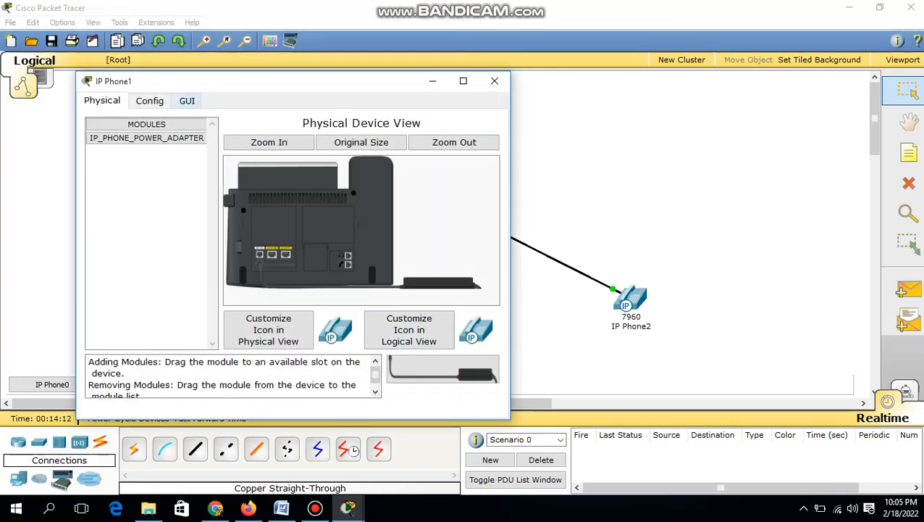
{"action": "left_click", "coordinate": [187, 100]}
{"action": "left_click_drag", "start_coordinate": [289, 81], "coordinate": [591, 60]}
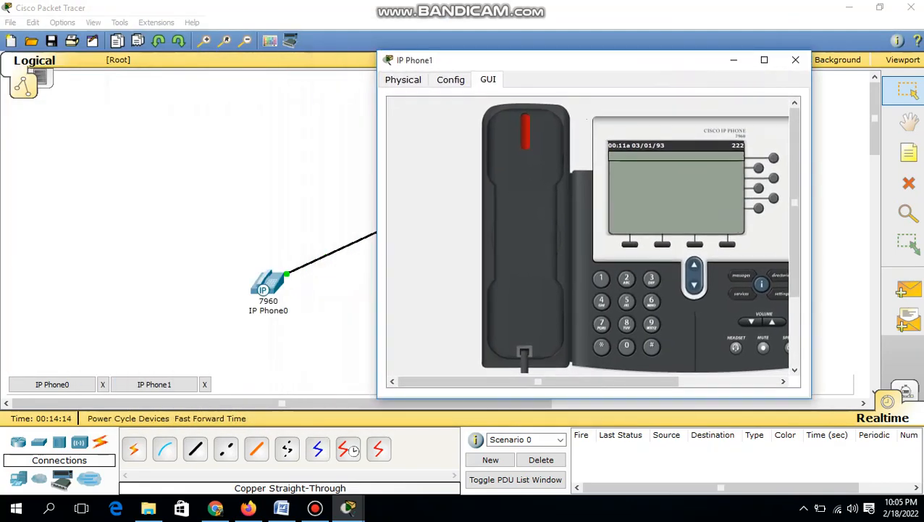
{"action": "mouse_move", "coordinate": [348, 507]}
{"action": "left_click", "coordinate": [368, 453]}
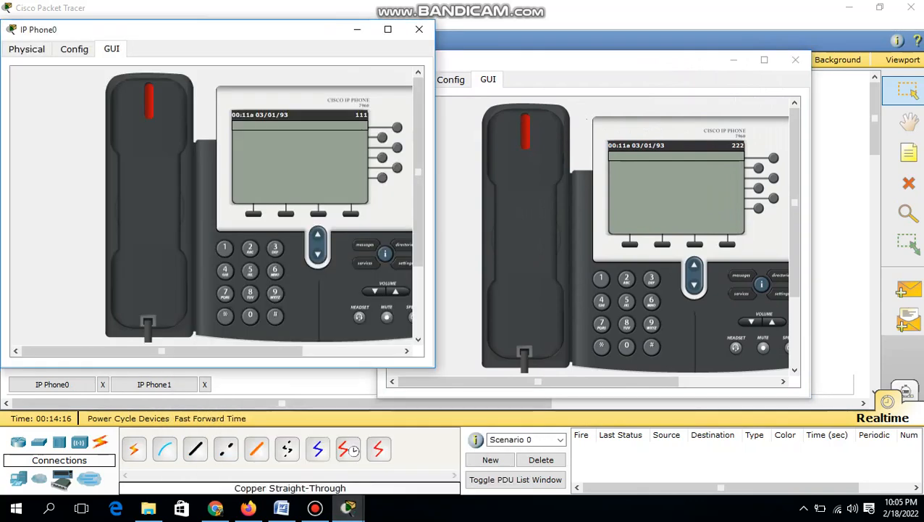
{"action": "left_click_drag", "start_coordinate": [507, 60], "coordinate": [592, 29]}
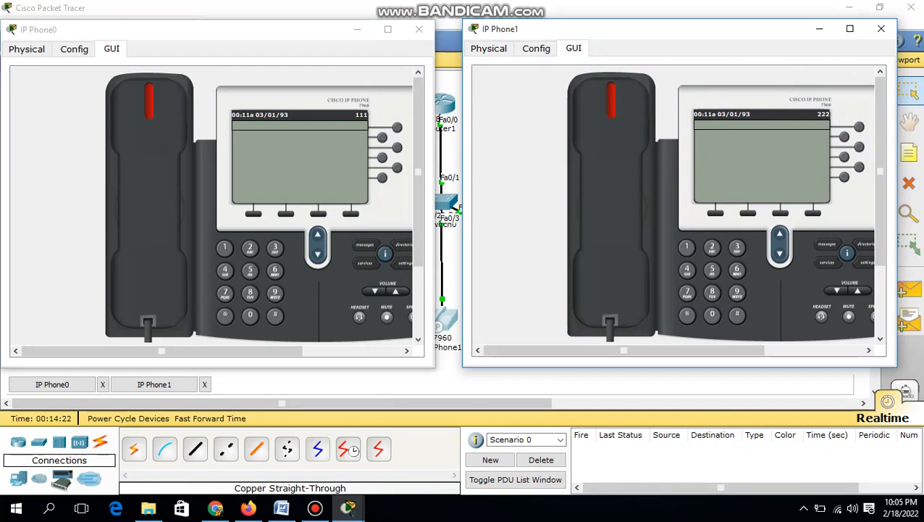
Call extension 222 from IP Phone0 and answer the call on IP Phone1.
{"action": "left_click", "coordinate": [250, 247]}
{"action": "left_click", "coordinate": [250, 247]}
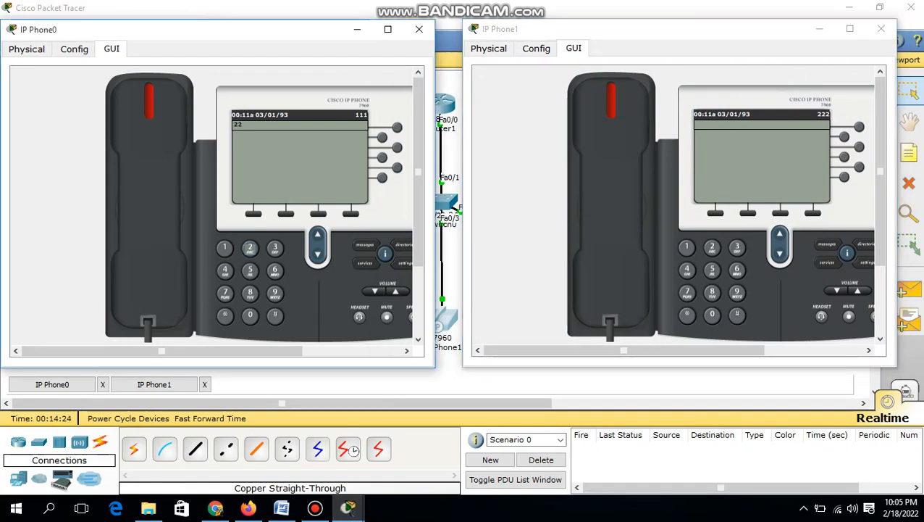
{"action": "left_click", "coordinate": [250, 247]}
{"action": "left_click", "coordinate": [149, 202]}
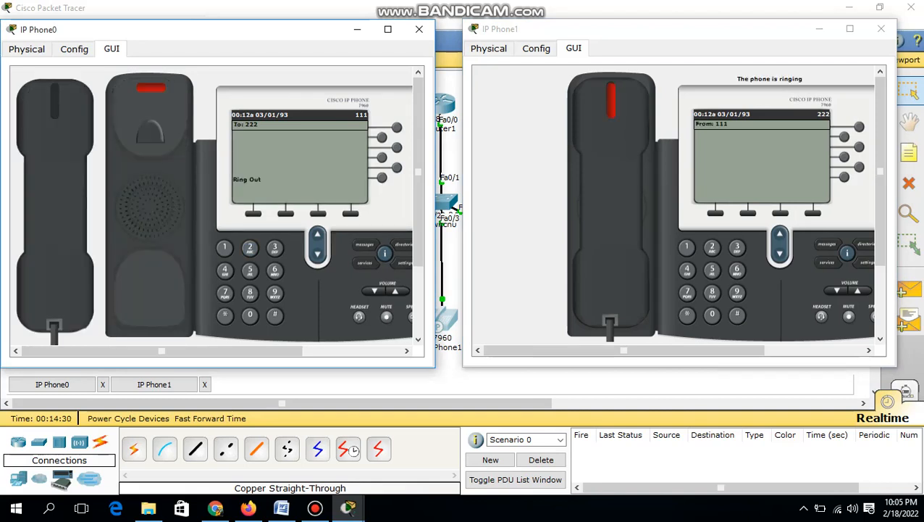
{"action": "left_click", "coordinate": [611, 203]}
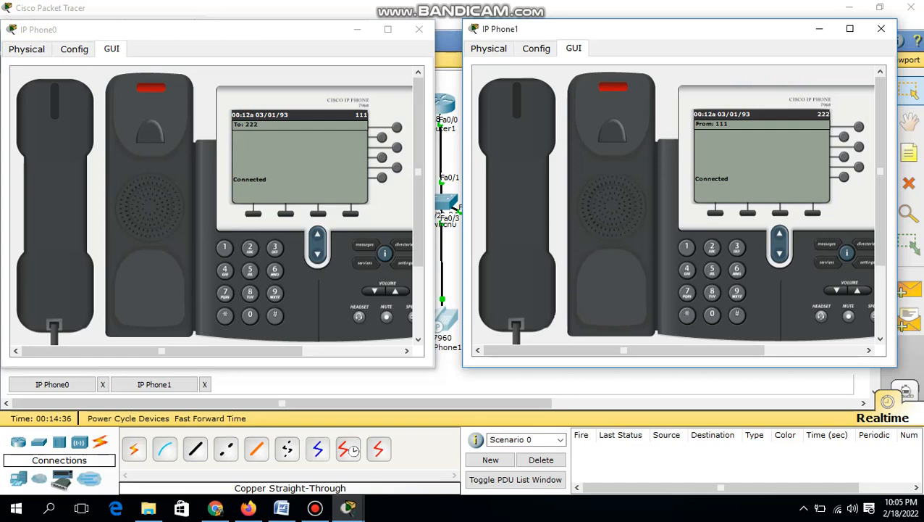
Hang up the handsets of IP Phone1 and IP Phone0 and clear both phone windows from the workspace.
{"action": "left_click", "coordinate": [516, 203]}
{"action": "left_click", "coordinate": [54, 203]}
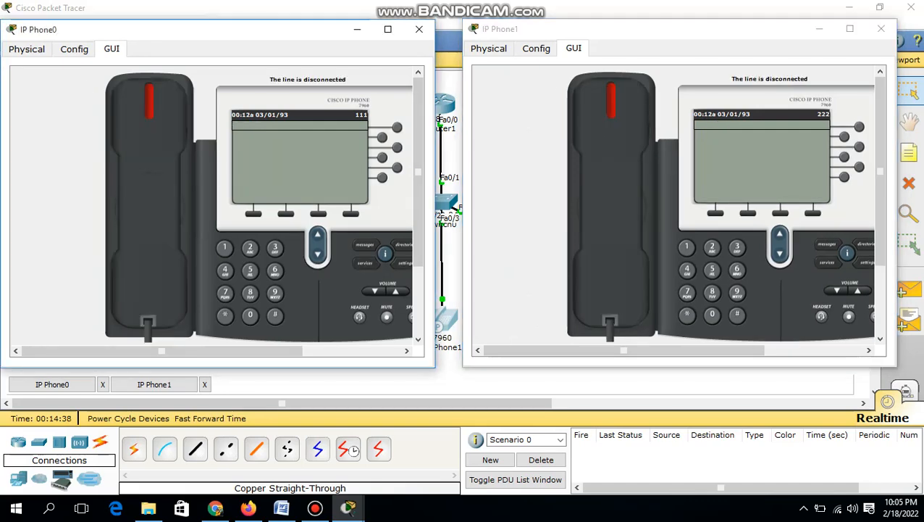
{"action": "left_click", "coordinate": [881, 29]}
{"action": "left_click", "coordinate": [419, 29]}
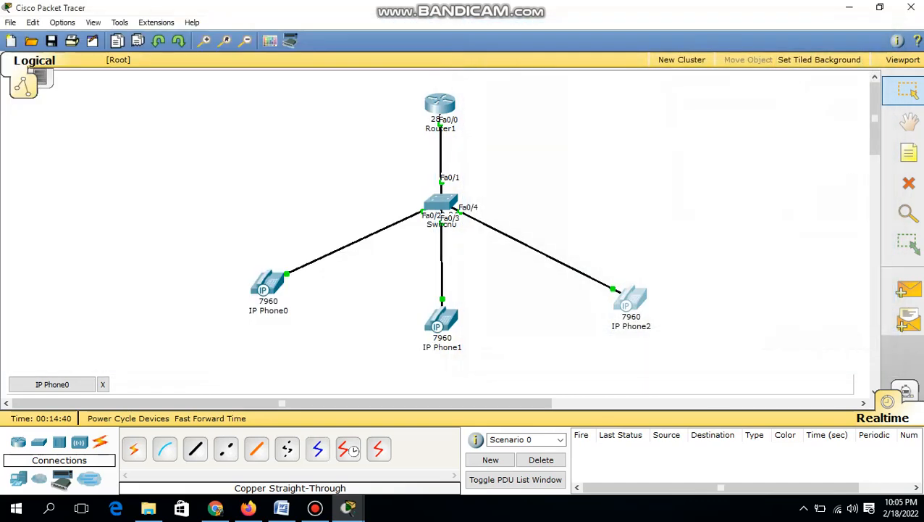
Open IP Phone2's graphical phone interface and bring IP Phone0's window back beside it.
{"action": "left_click", "coordinate": [631, 297]}
{"action": "left_click", "coordinate": [151, 65]}
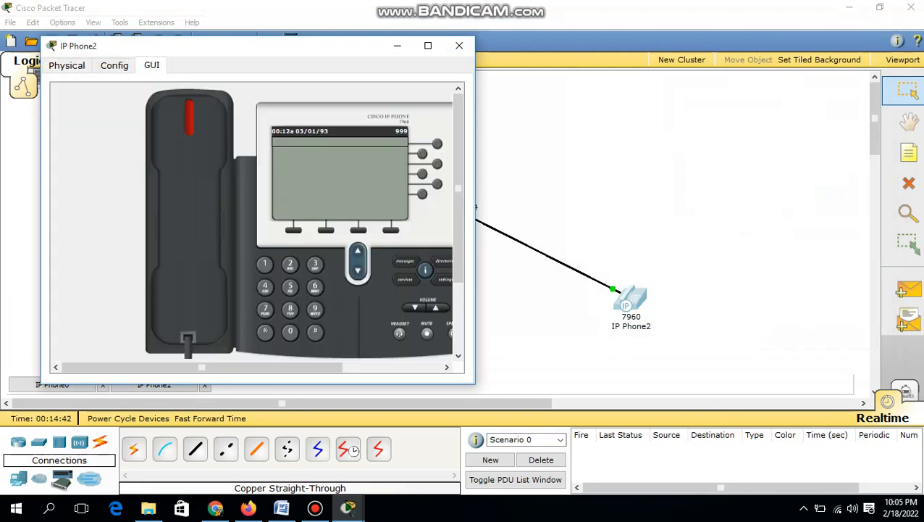
{"action": "left_click_drag", "start_coordinate": [217, 46], "coordinate": [602, 56]}
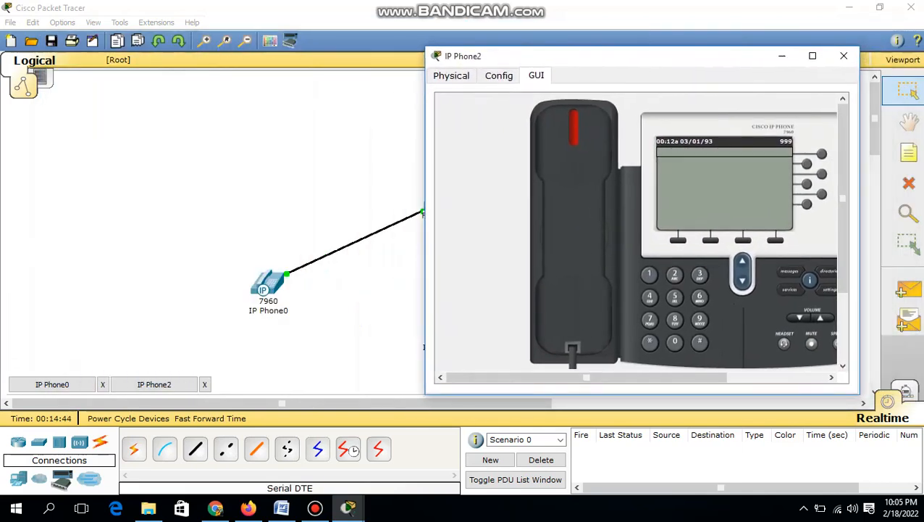
{"action": "mouse_move", "coordinate": [348, 508]}
{"action": "left_click", "coordinate": [367, 443]}
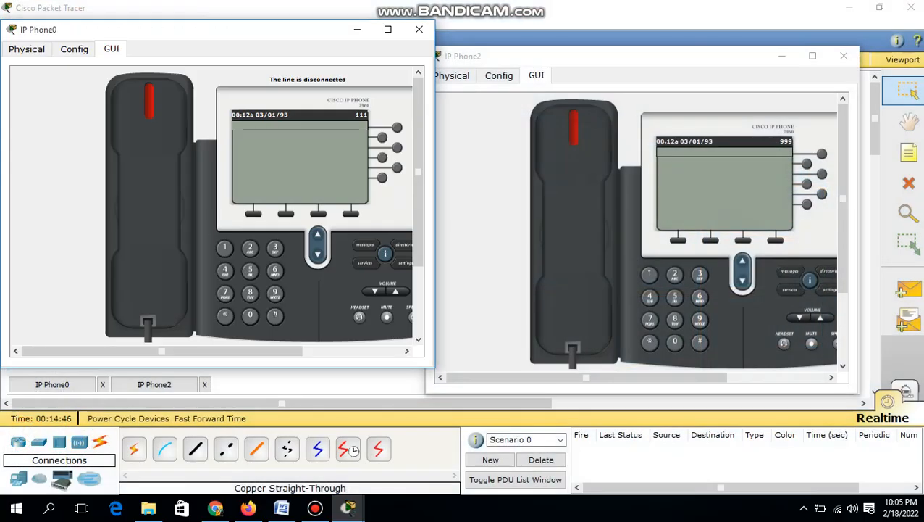
Call extension 999 from IP Phone0, answer on IP Phone2, and hang up both handsets.
{"action": "left_click", "coordinate": [274, 294]}
{"action": "left_click", "coordinate": [275, 293]}
{"action": "left_click", "coordinate": [274, 294]}
{"action": "left_click", "coordinate": [149, 206]}
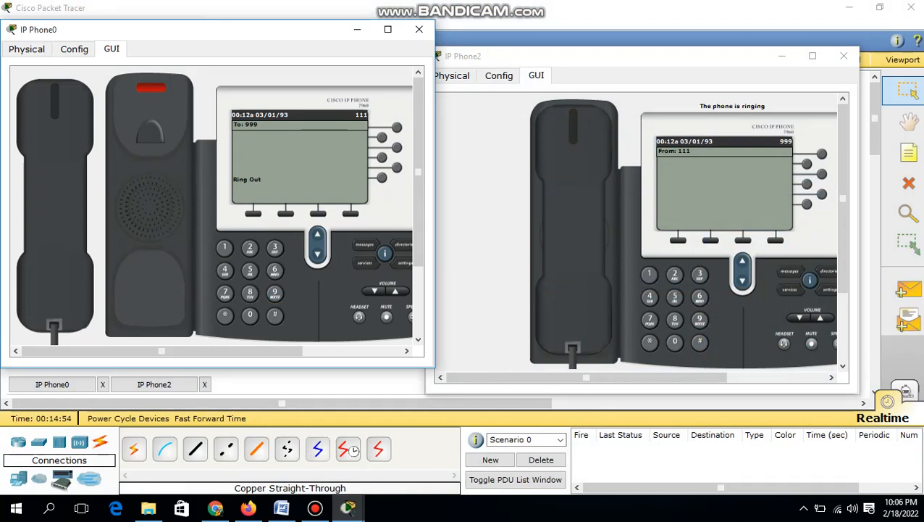
{"action": "left_click", "coordinate": [574, 217]}
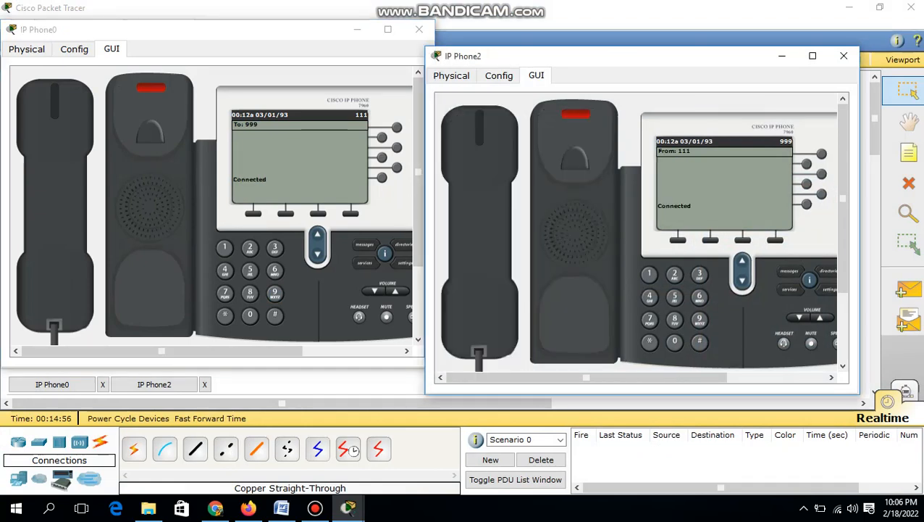
{"action": "left_click", "coordinate": [55, 206]}
{"action": "left_click", "coordinate": [480, 232]}
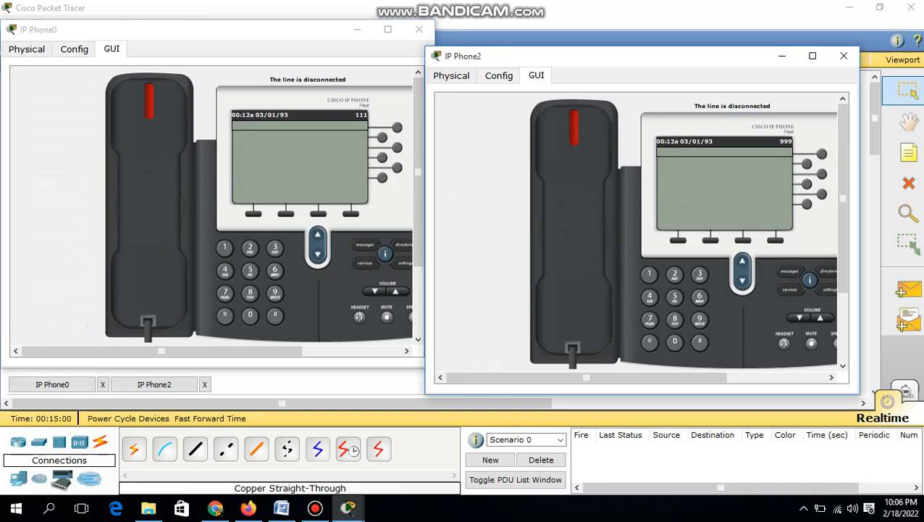
Call extension 111 from IP Phone2, answer on IP Phone0, and close both phone windows.
{"action": "left_click", "coordinate": [647, 274]}
{"action": "left_click", "coordinate": [647, 275]}
{"action": "left_click", "coordinate": [647, 274]}
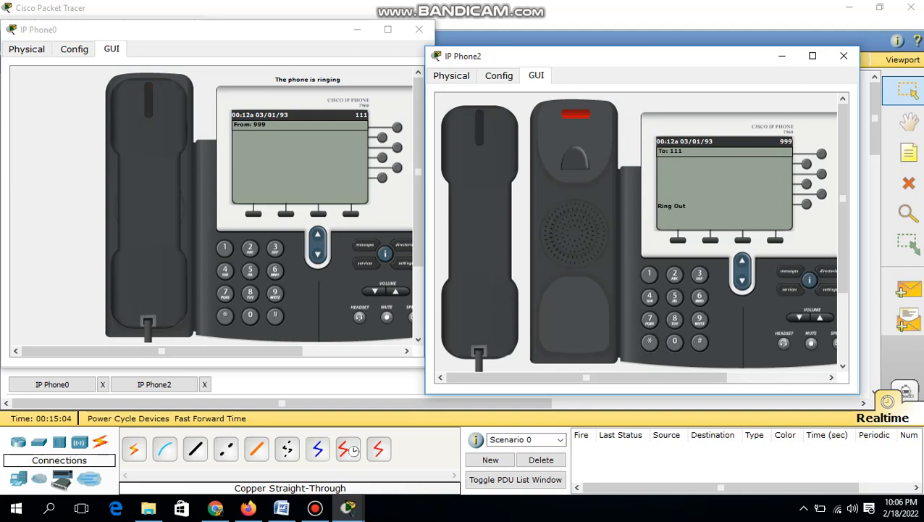
{"action": "left_click", "coordinate": [148, 203]}
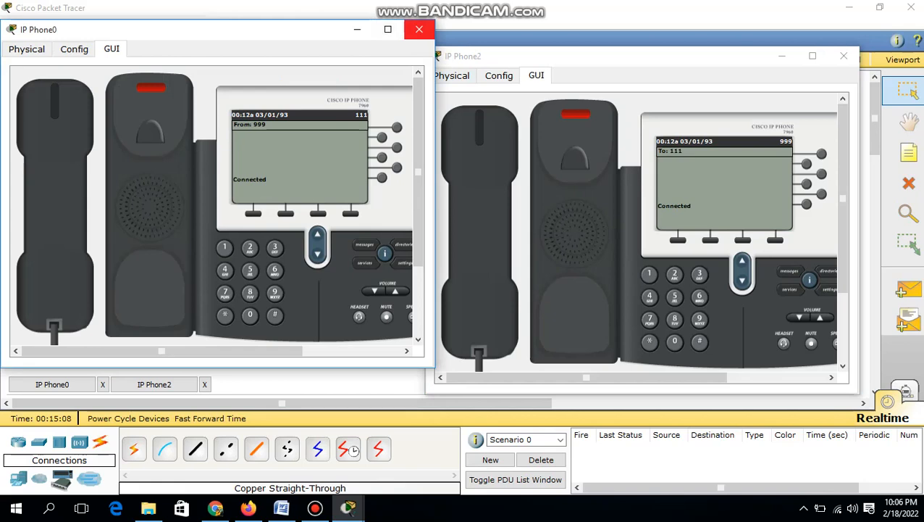
{"action": "left_click", "coordinate": [419, 29]}
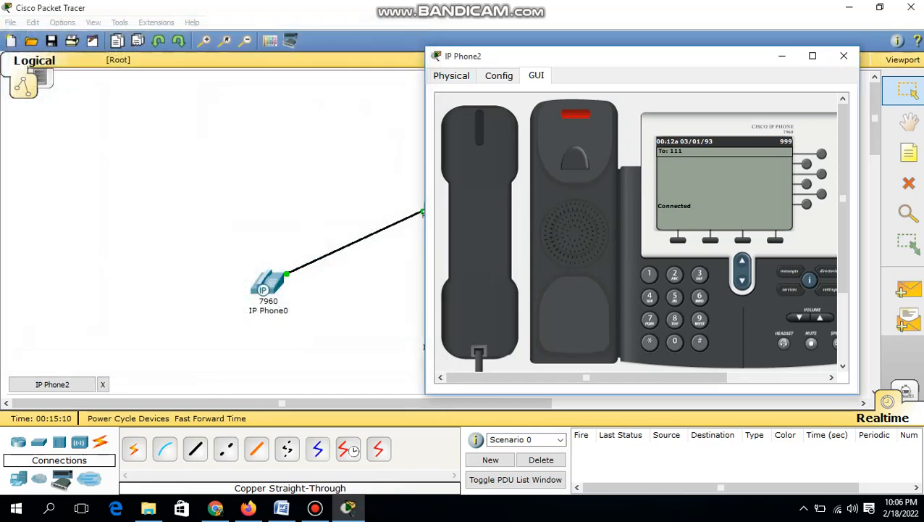
{"action": "left_click", "coordinate": [843, 56]}
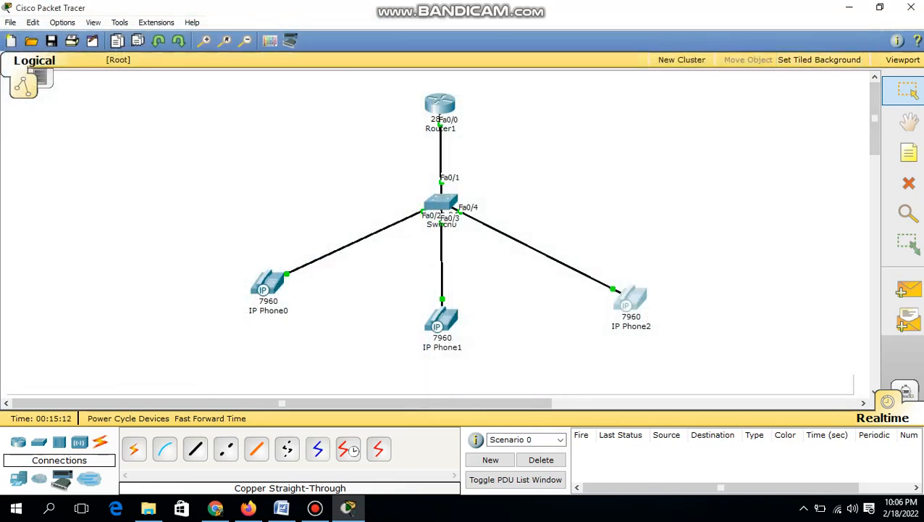